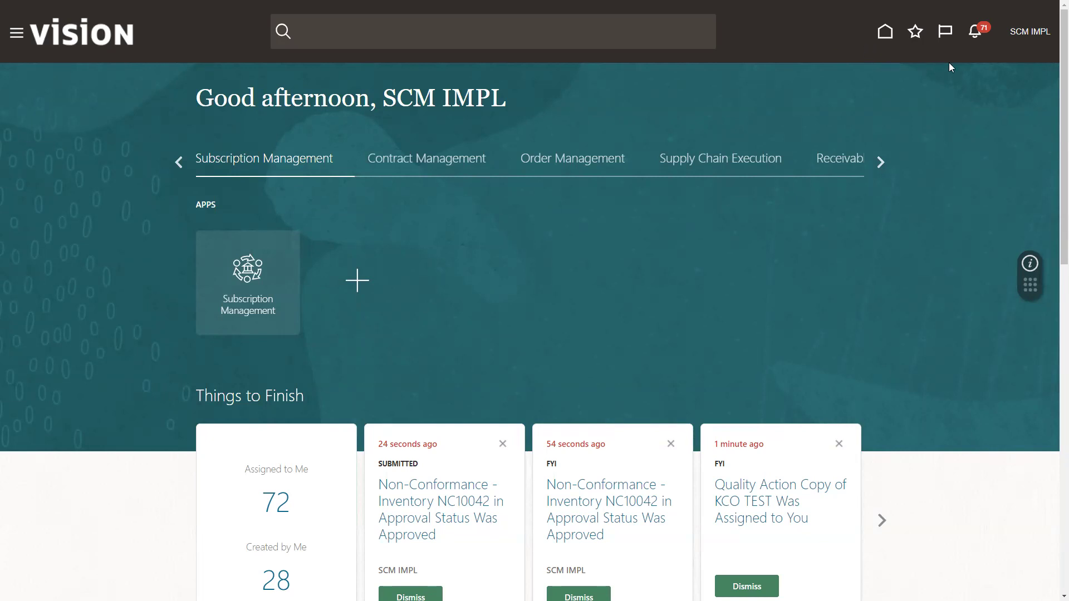
Go to Setup and Maintenance from the user's Settings and Actions menu
left_click(1023, 33)
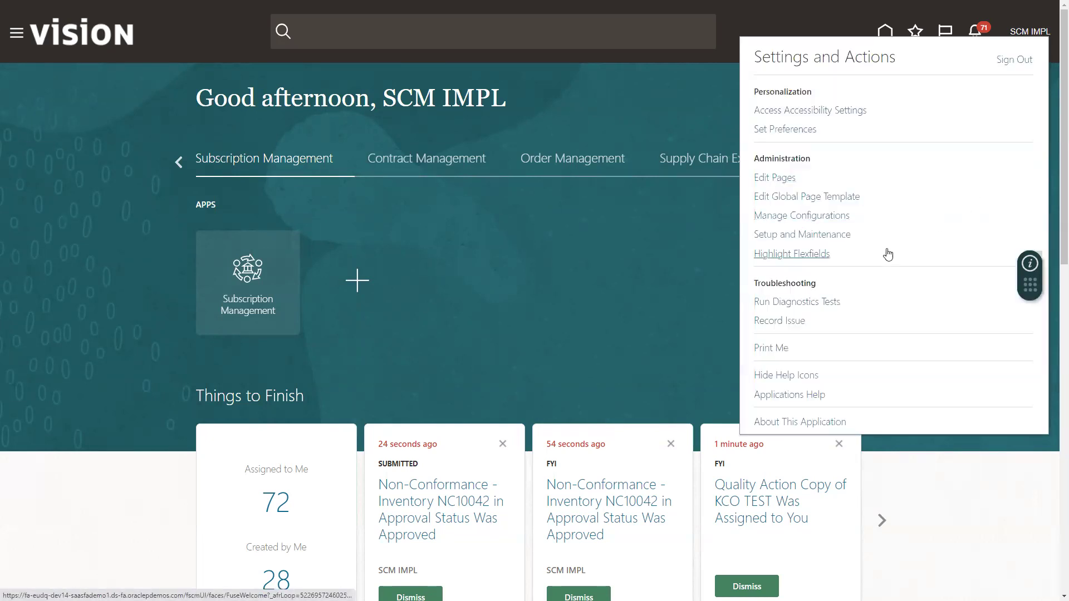
left_click(819, 236)
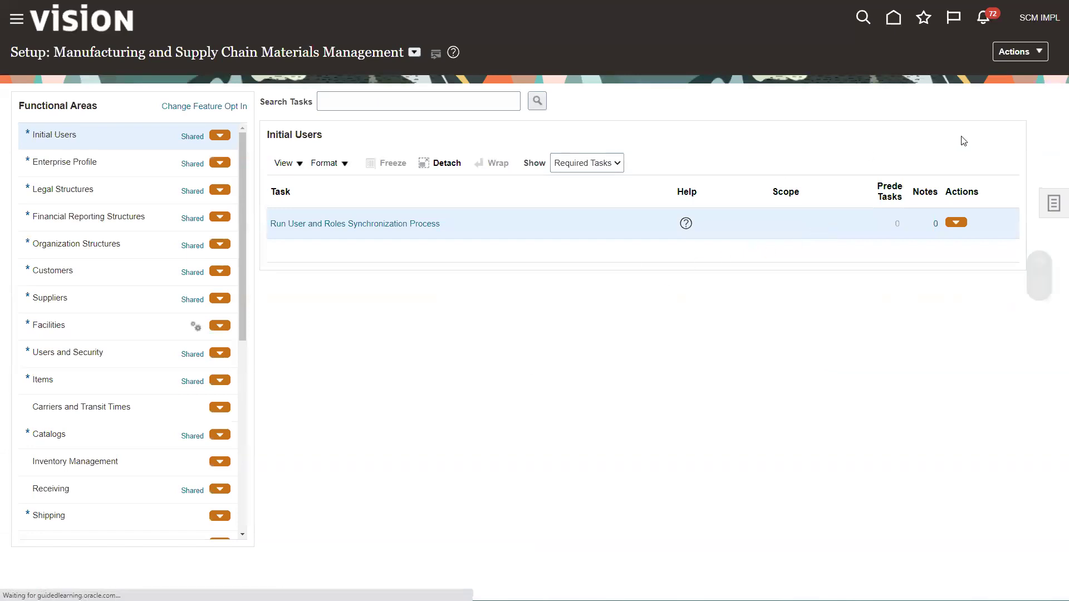
Find the Manage Pricing Lookups setup task and open it
left_click(1050, 208)
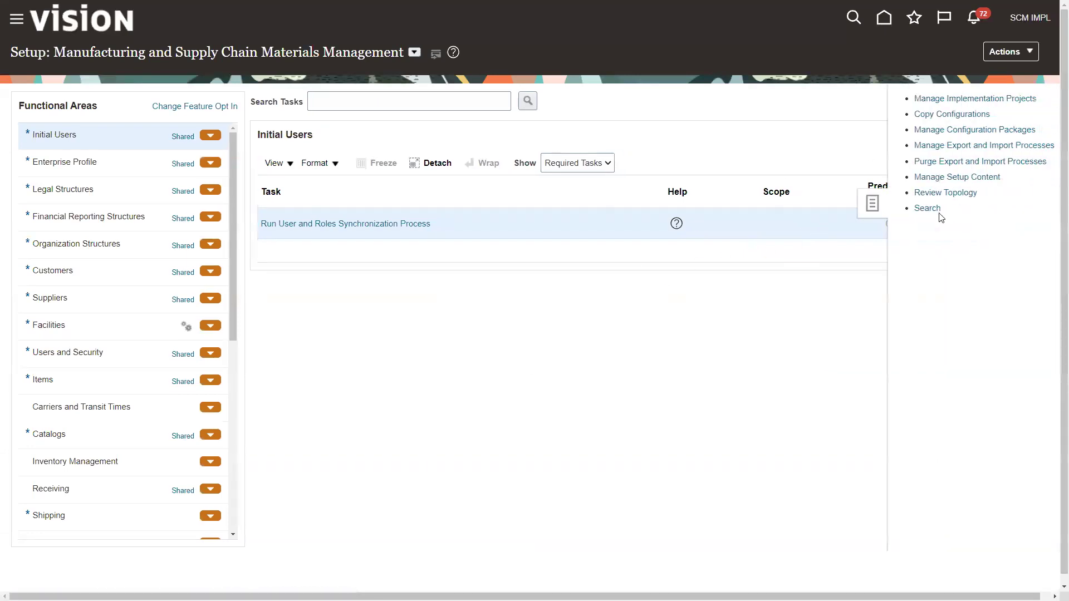
left_click(925, 210)
left_click(238, 105)
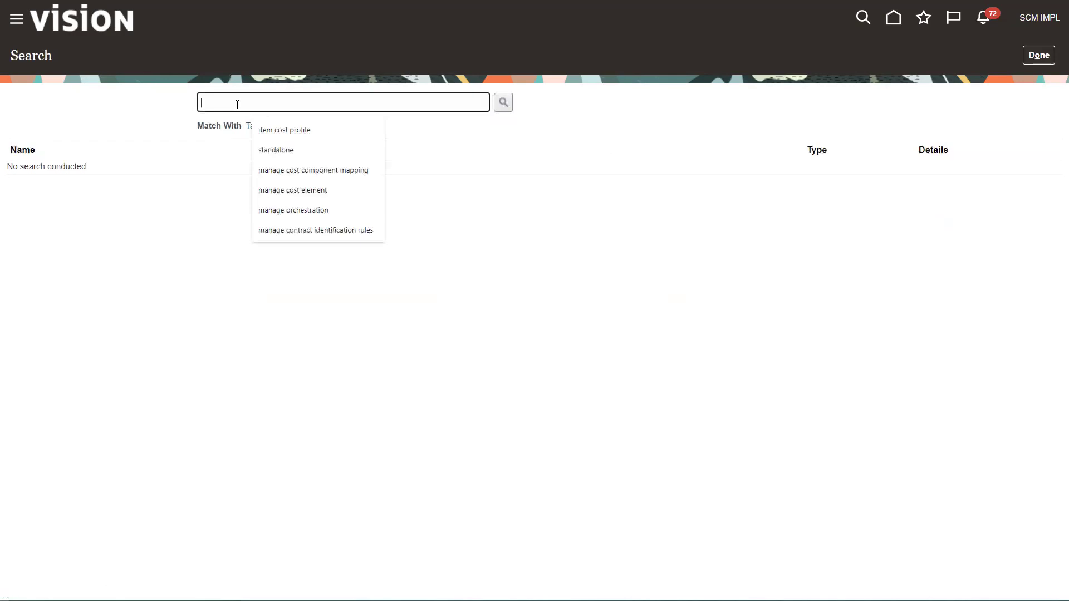
type("Manage Pricing l")
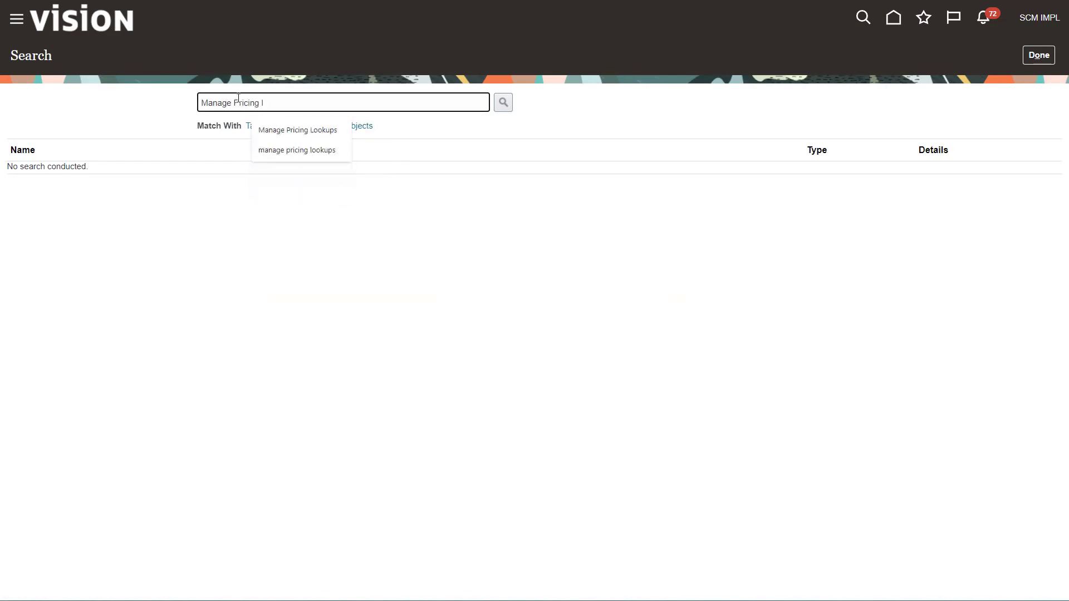
left_click(272, 132)
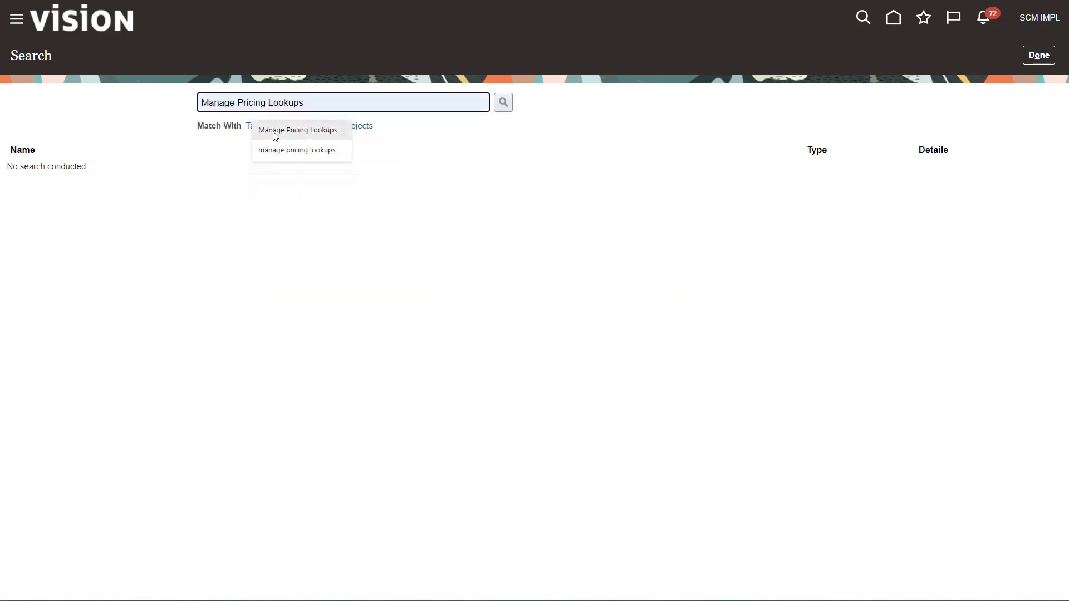
left_click(502, 104)
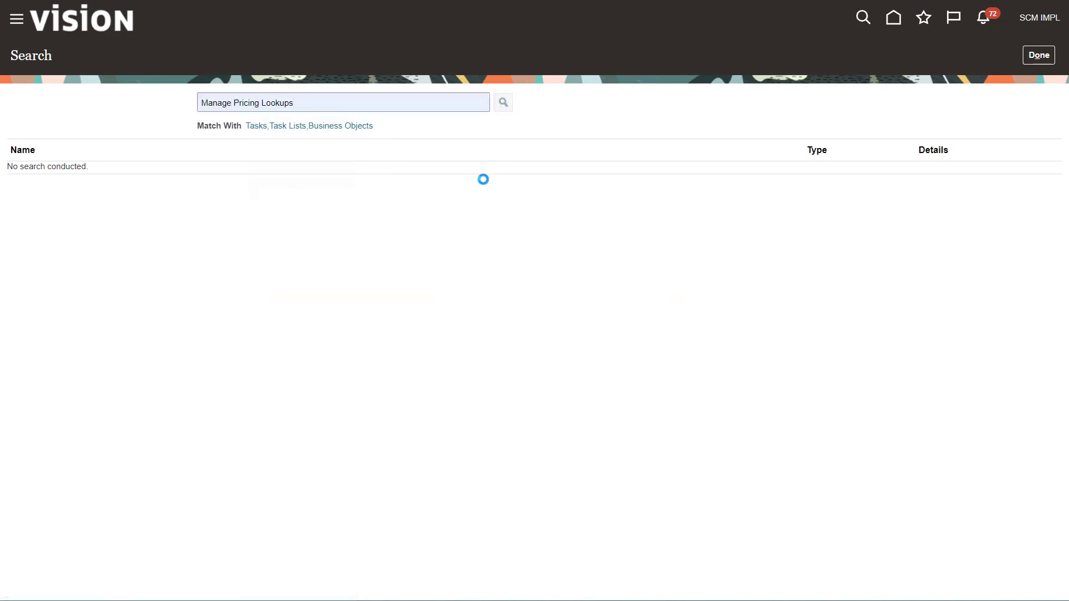
left_click(49, 172)
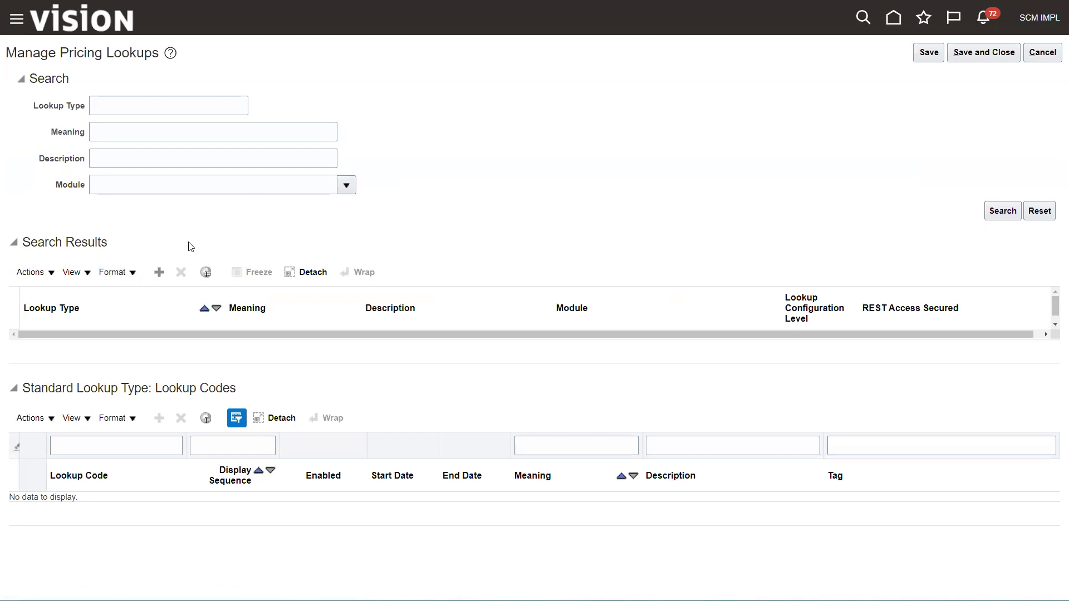
Search for the ORA_QP_CHARGE_TYPES lookup type to list its codes
left_click(150, 106)
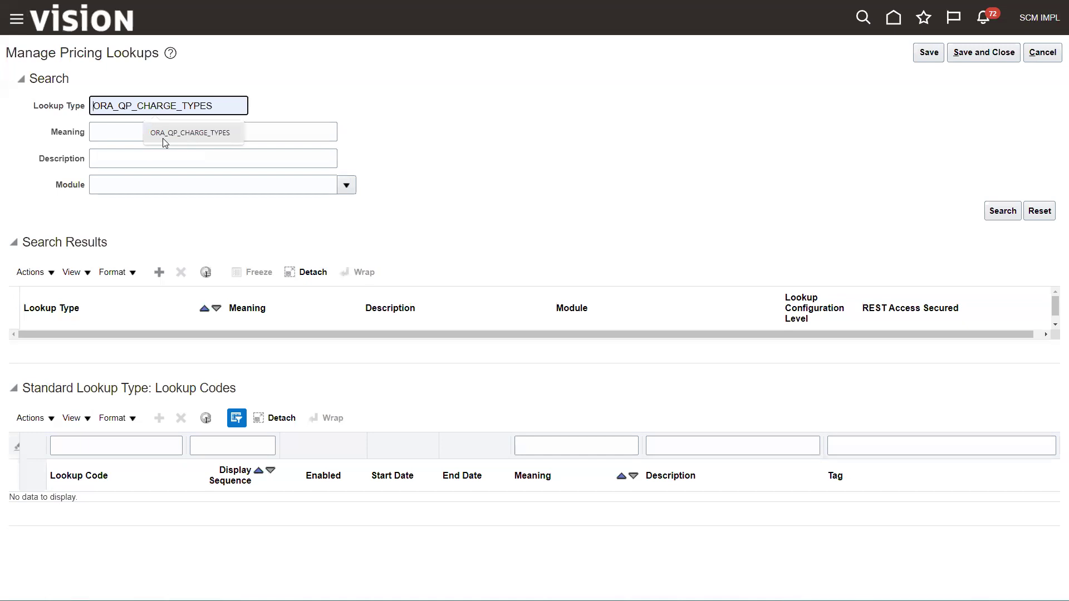
left_click(163, 138)
left_click(998, 212)
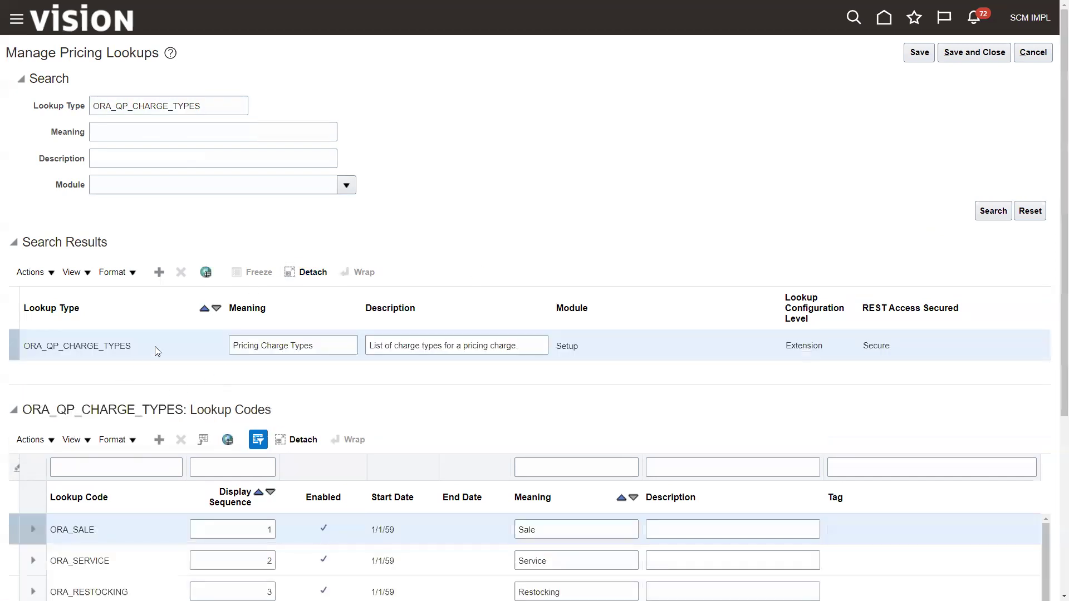
scroll(155, 347, "down", 4)
scroll(228, 386, "down", 2)
scroll(222, 390, "up", 3)
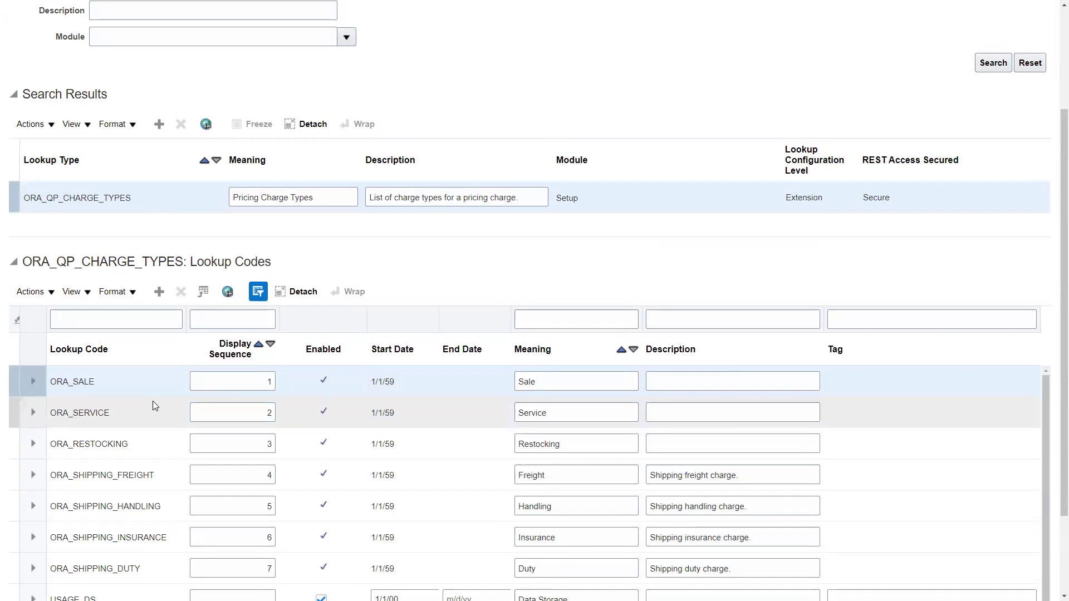
scroll(155, 404, "down", 3)
scroll(374, 215, "down", 2)
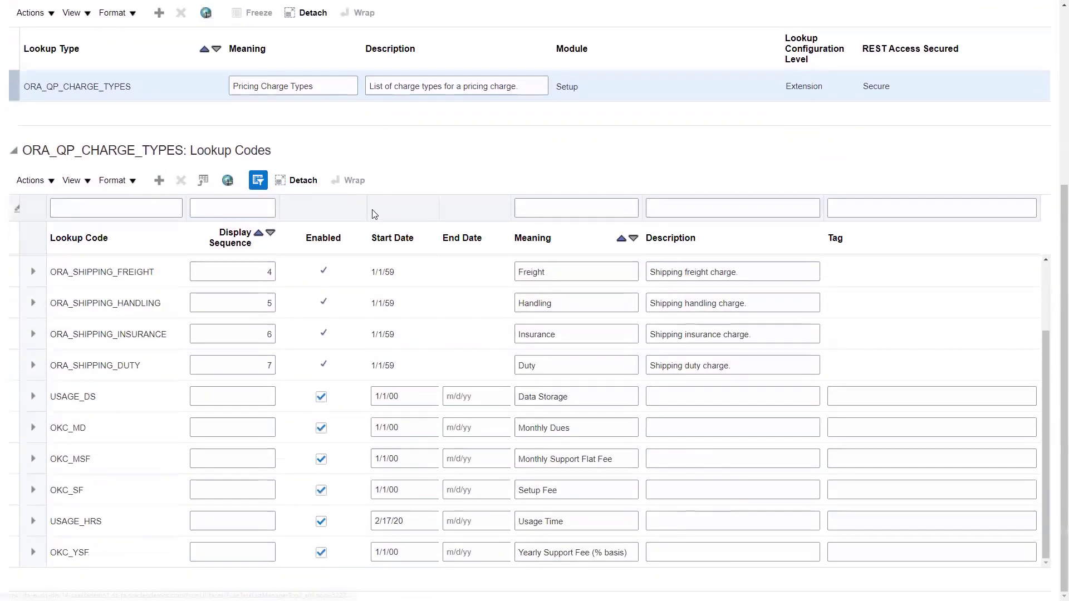
left_click(46, 366)
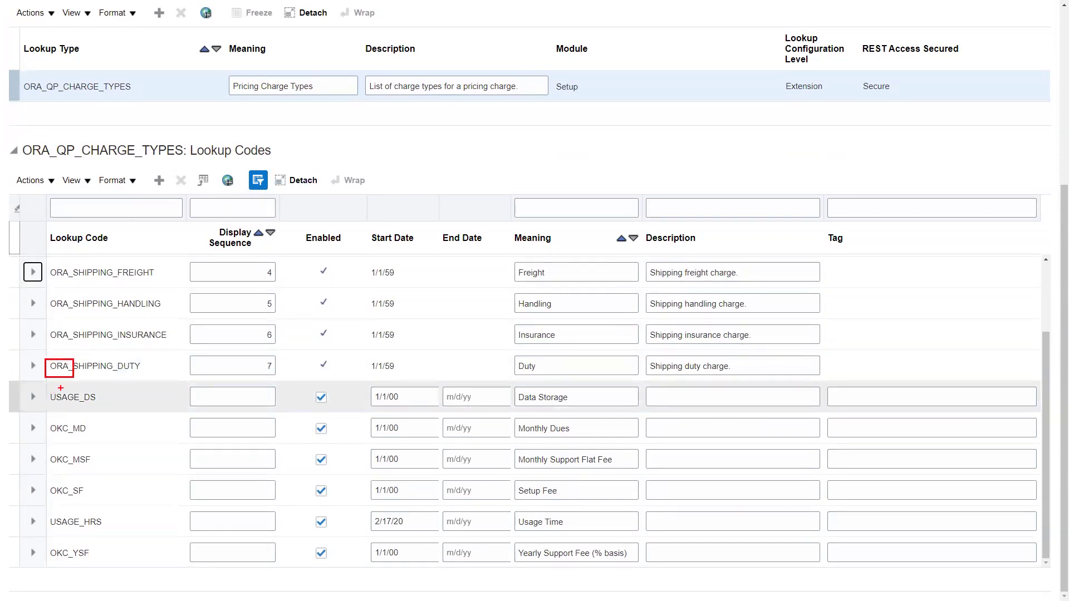
mouse_move(47, 387)
left_mouse_down()
mouse_move(87, 411)
mouse_move(70, 434)
left_mouse_up()
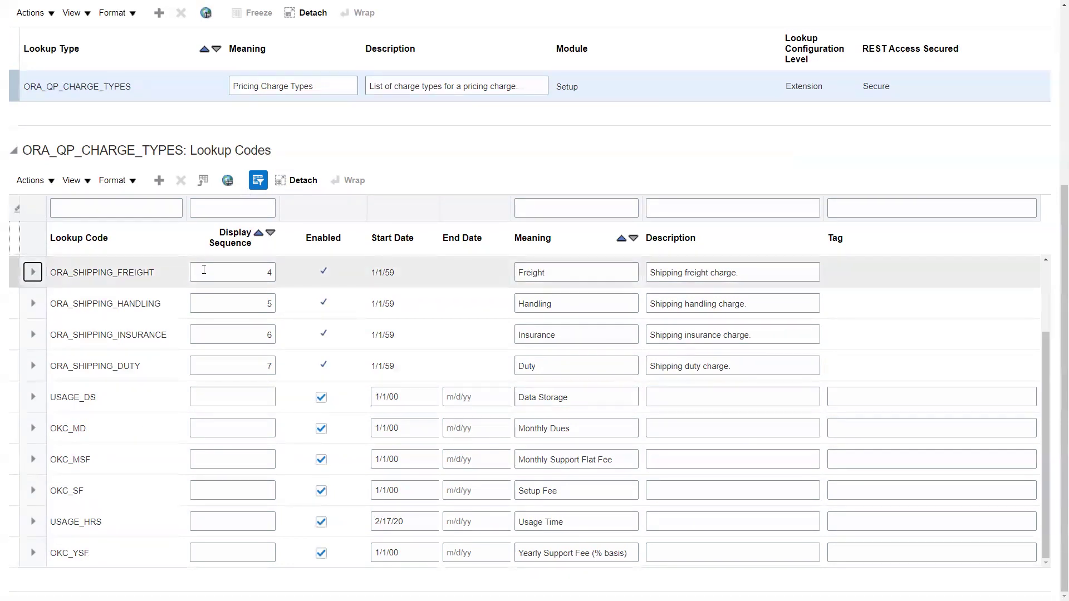
mouse_move(194, 258)
left_mouse_down()
mouse_move(270, 355)
mouse_move(280, 395)
left_mouse_up()
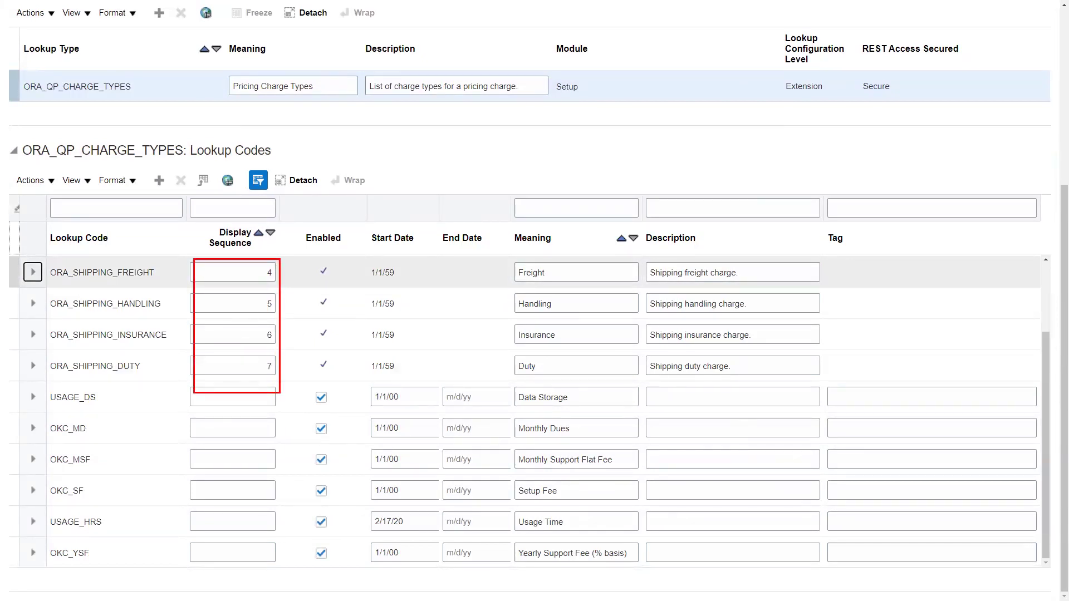
scroll(279, 393, "up", 6)
scroll(236, 311, "down", 3)
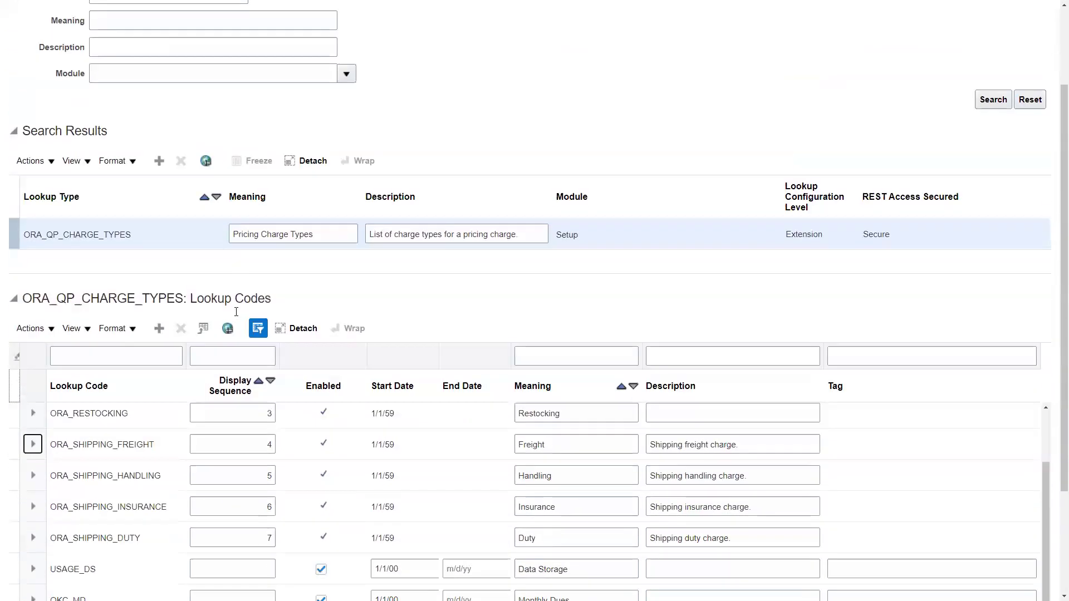
Add a new lookup code row with code USAGE_GB
left_click(158, 329)
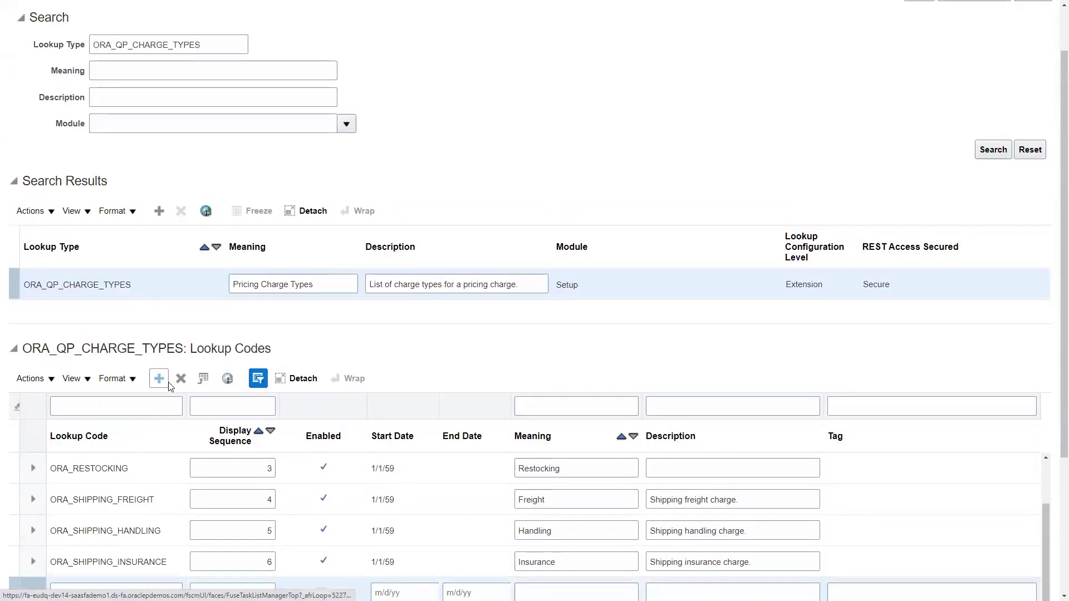
left_click(152, 407)
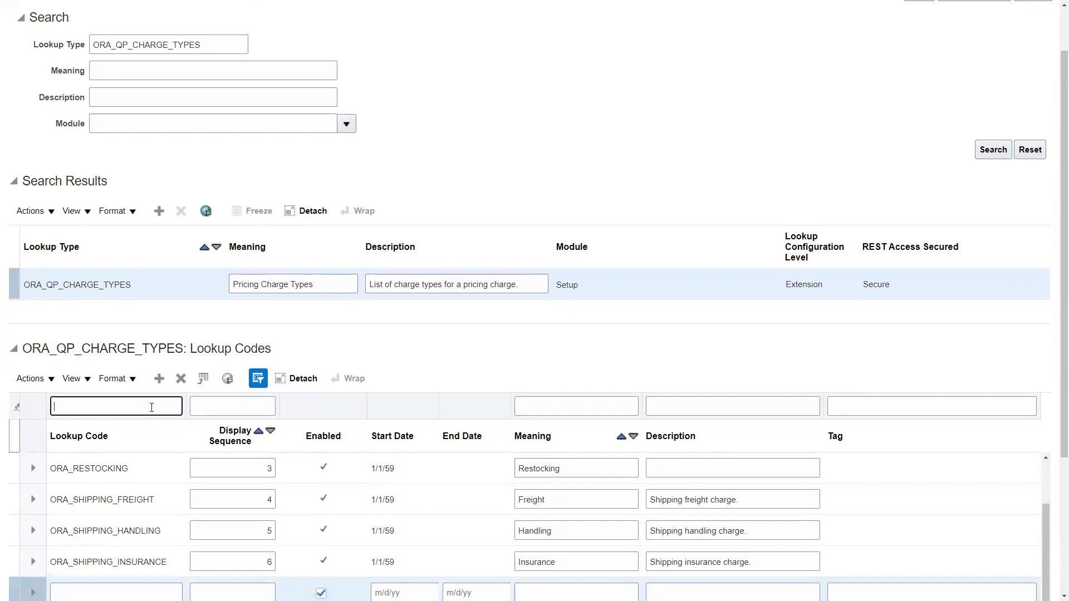
type("USAGE_GB")
key("Tab")
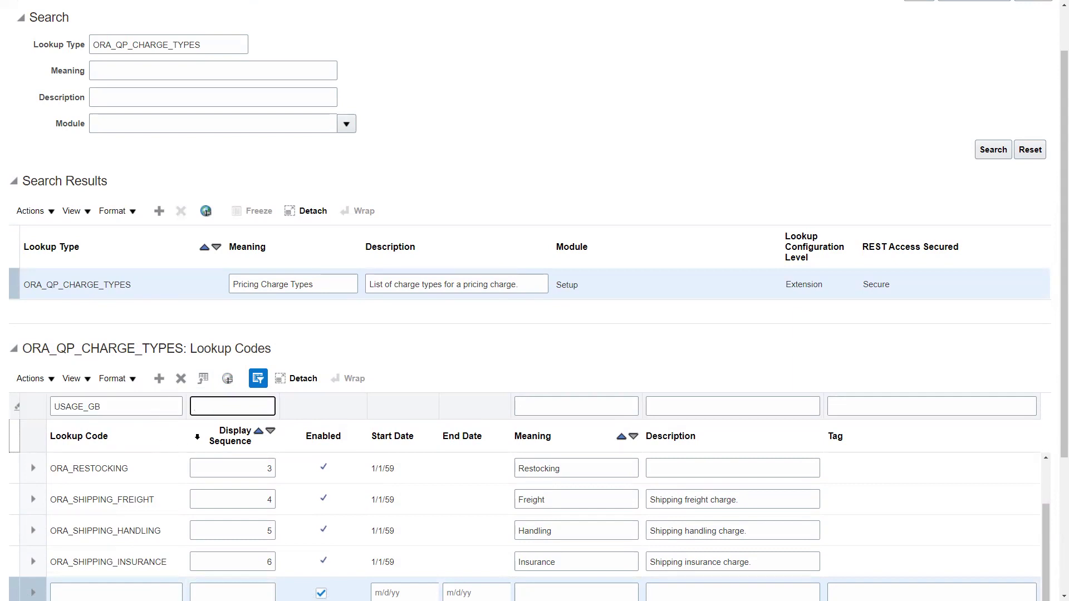
scroll(152, 406, "down", 2)
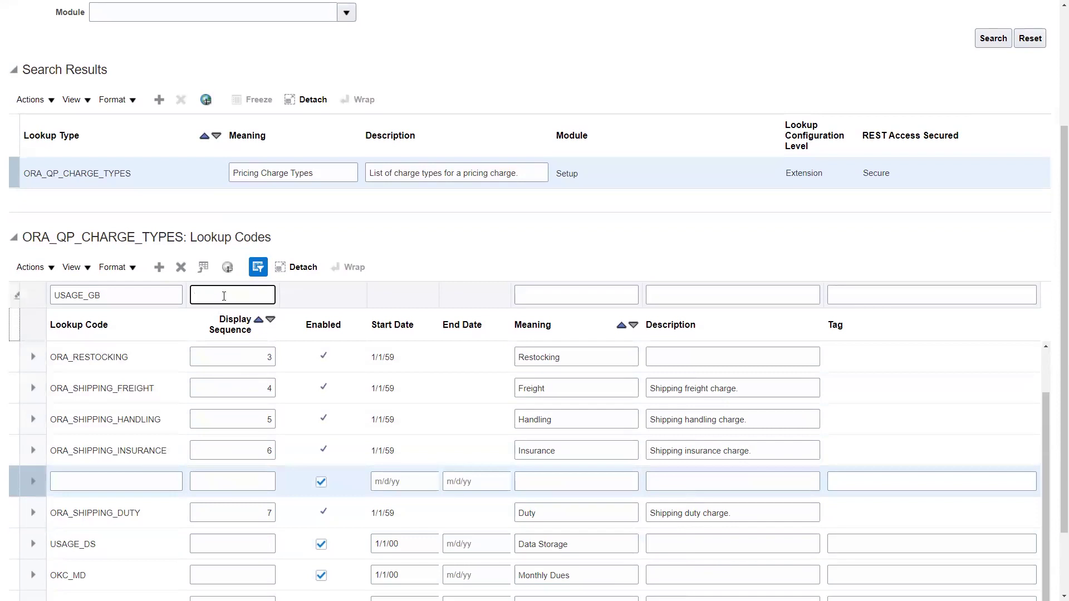
key("shift+Tab")
key("BackSpace")
left_click(111, 481)
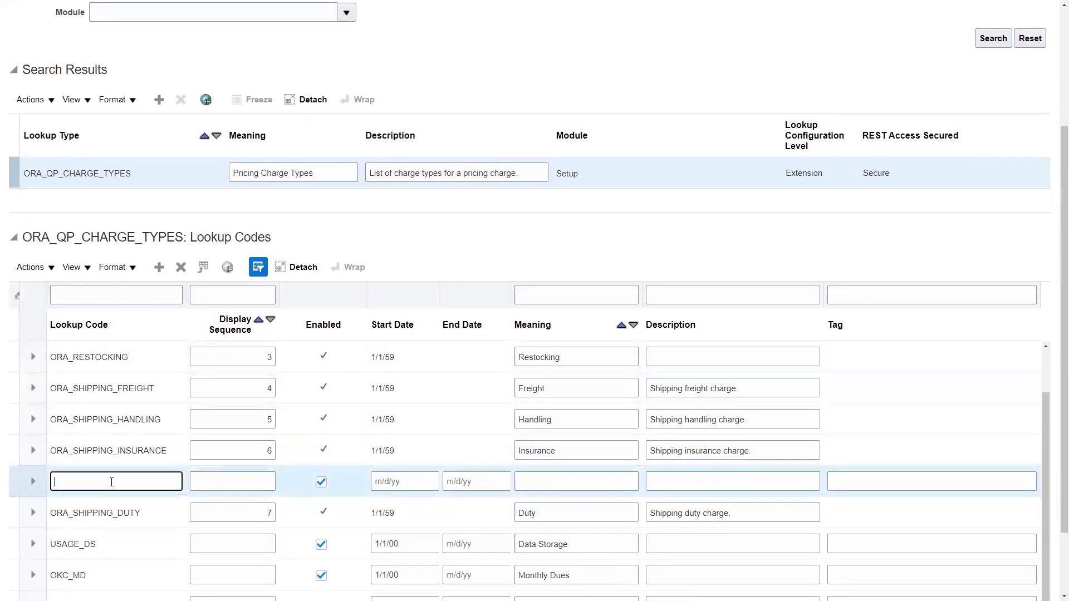
type("USAGE_GB")
Give USAGE_GB display sequence 8 and start date 1/1/00
left_click(233, 484)
type("8")
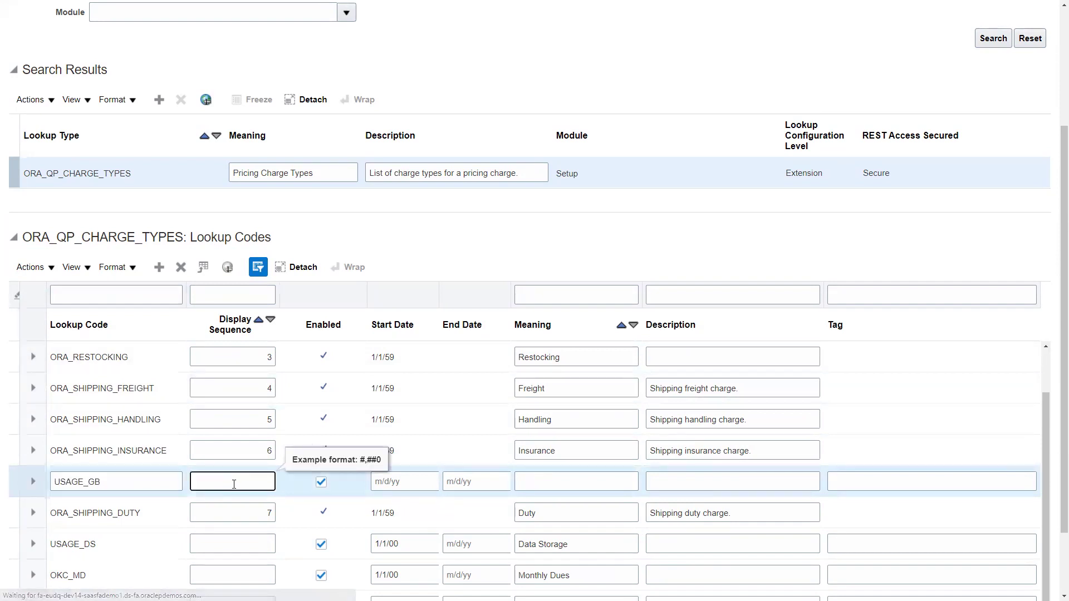
key("Tab")
key("Tab")
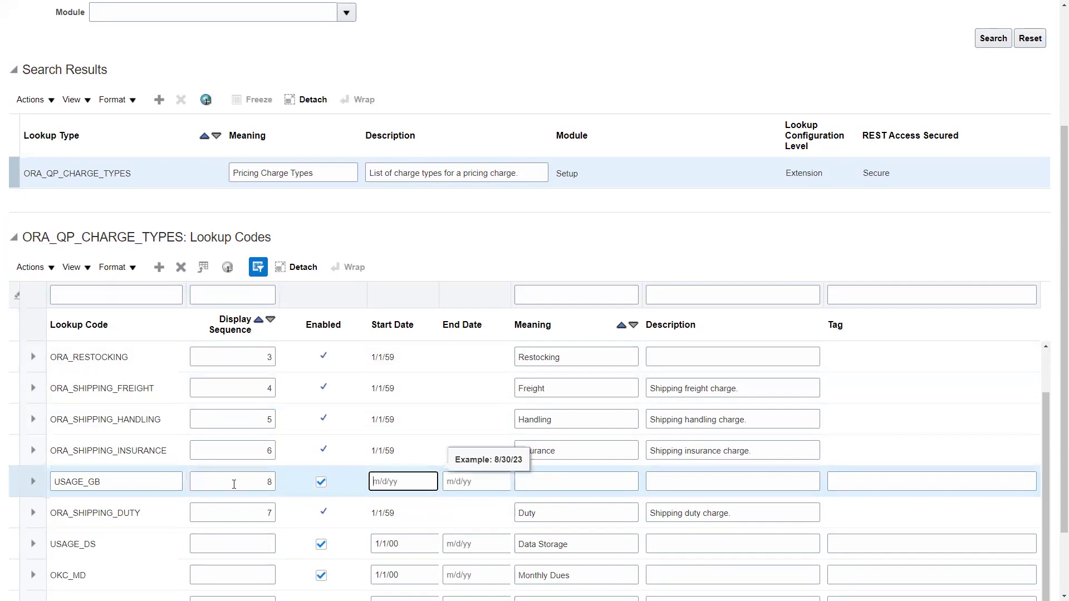
type("1/1/00")
key("Tab")
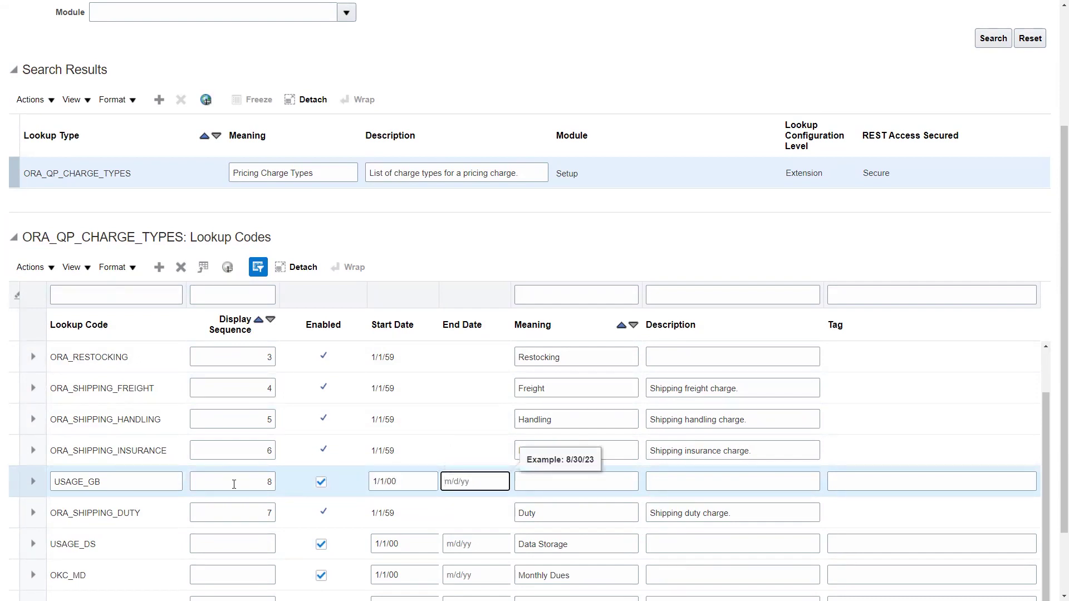
Enter 'Gigabytes' as the USAGE_GB meaning and description
left_click(548, 483)
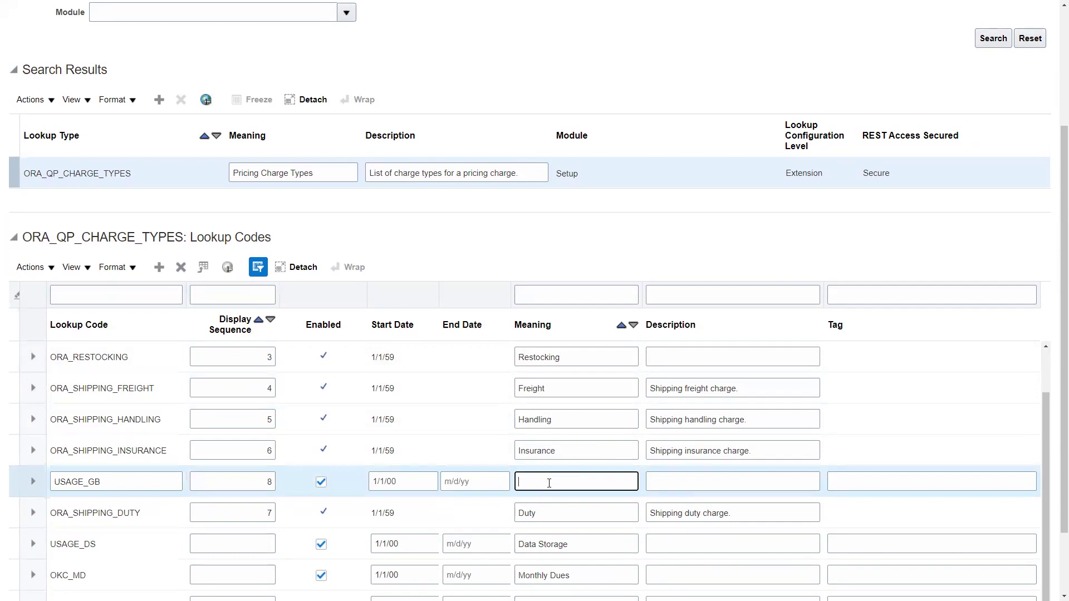
type("Gigabytes")
key("Tab")
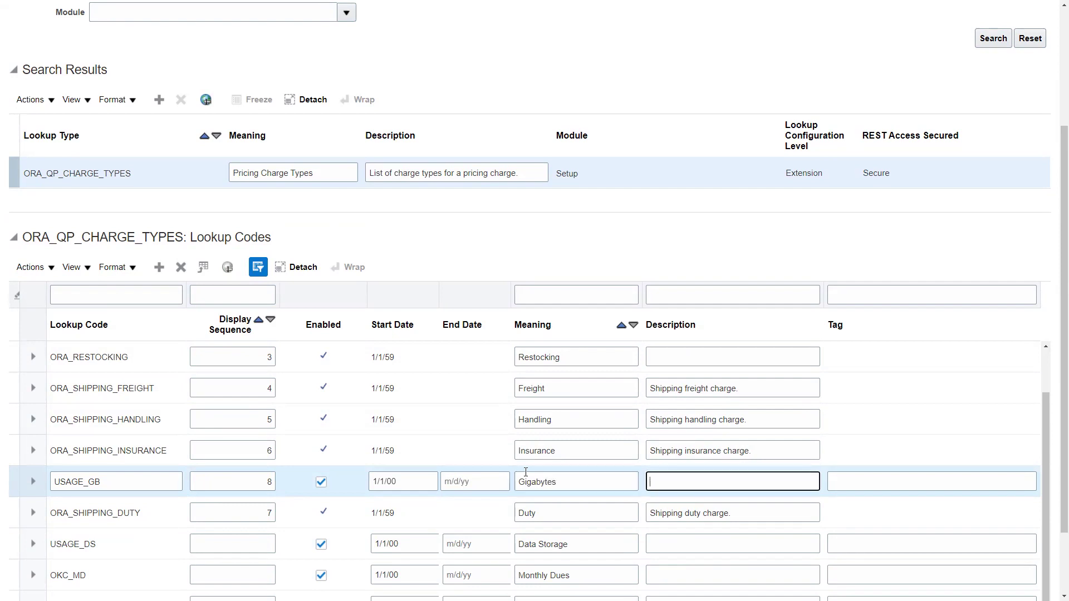
left_click_drag(579, 482, 495, 487)
key("ctrl+c")
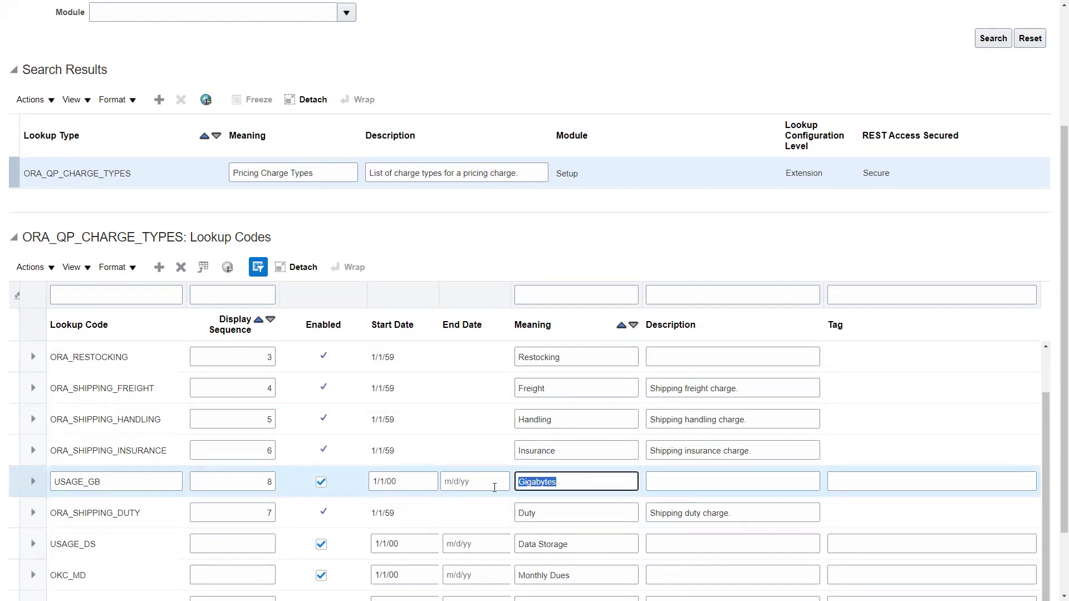
left_click(661, 482)
key("ctrl+v")
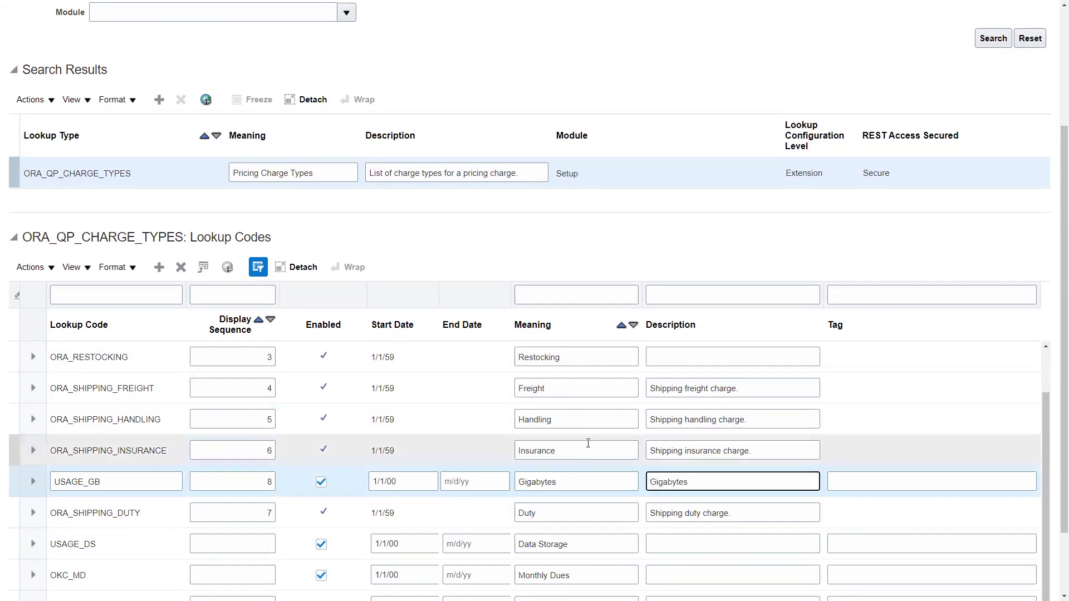
scroll(339, 399, "down", 3)
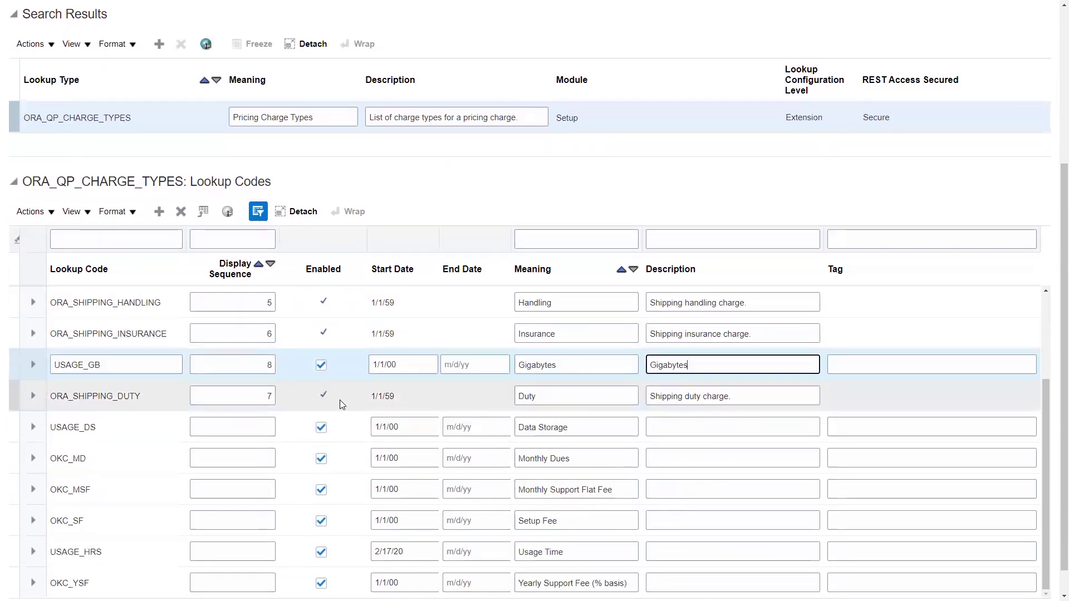
Add lookup code OCK_OT with display sequence 9 and start date 1/1/00
left_click(159, 212)
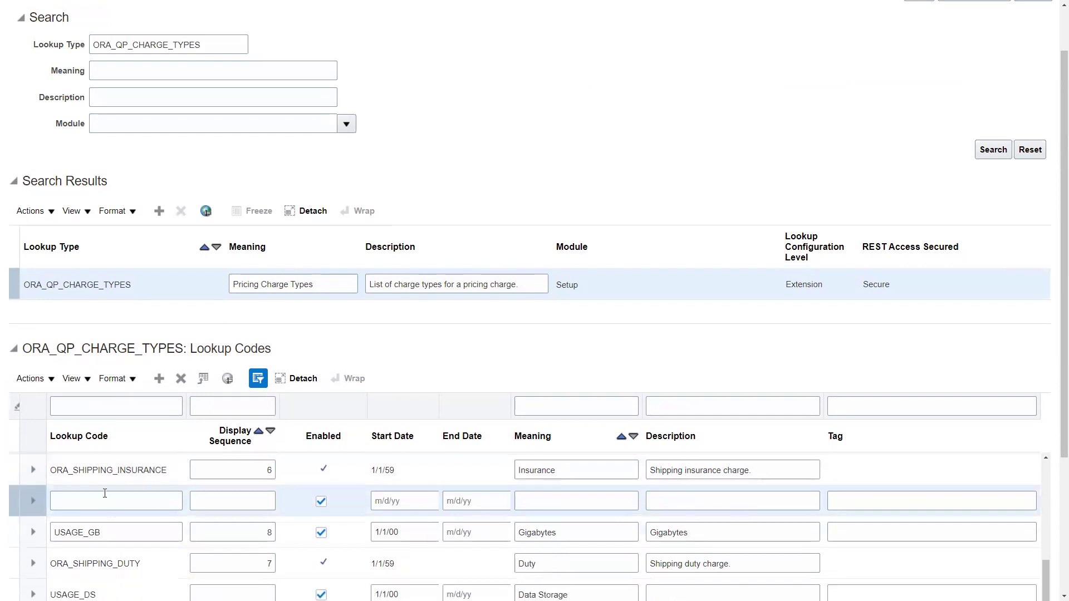
left_click(104, 493)
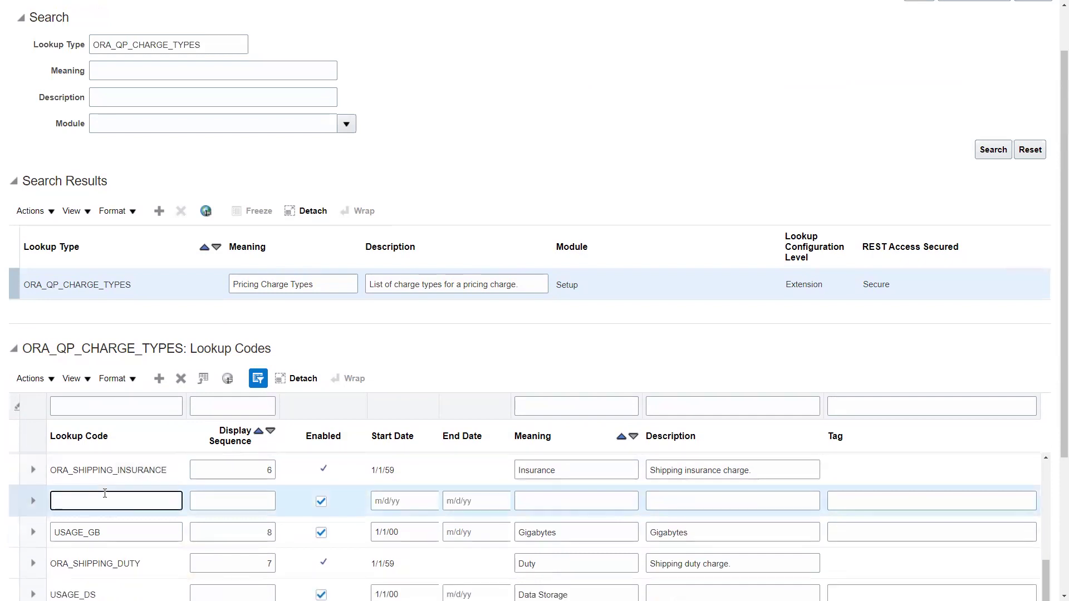
type("OCK_OT")
key("Tab")
type("9")
key("Tab")
key("Tab")
type("1")
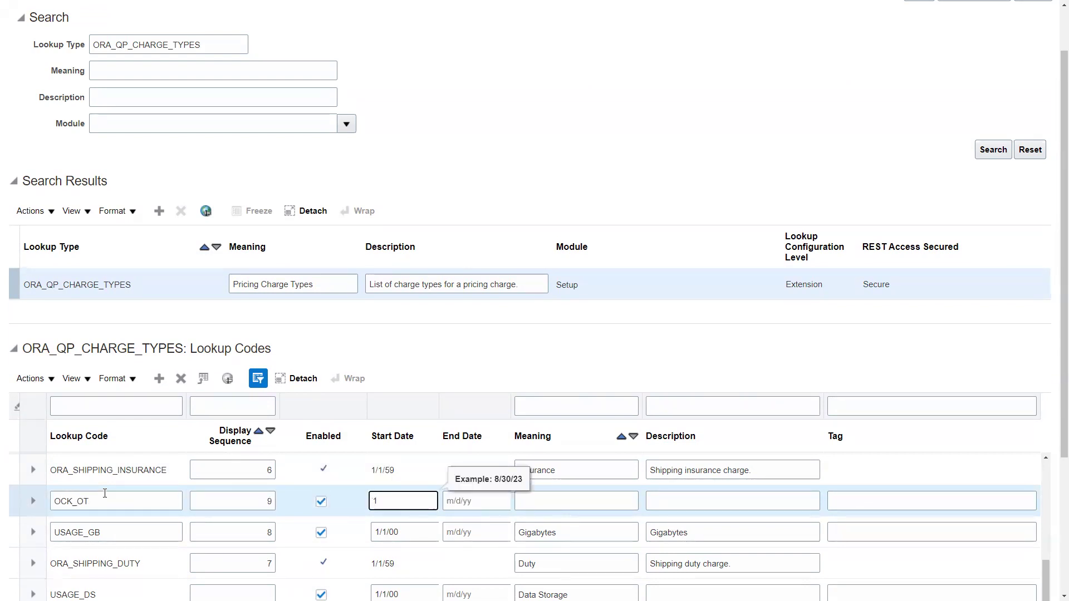
type("/1/00")
Set OCK_OT's meaning and description to 'Setup Charge - one time'
key("Tab")
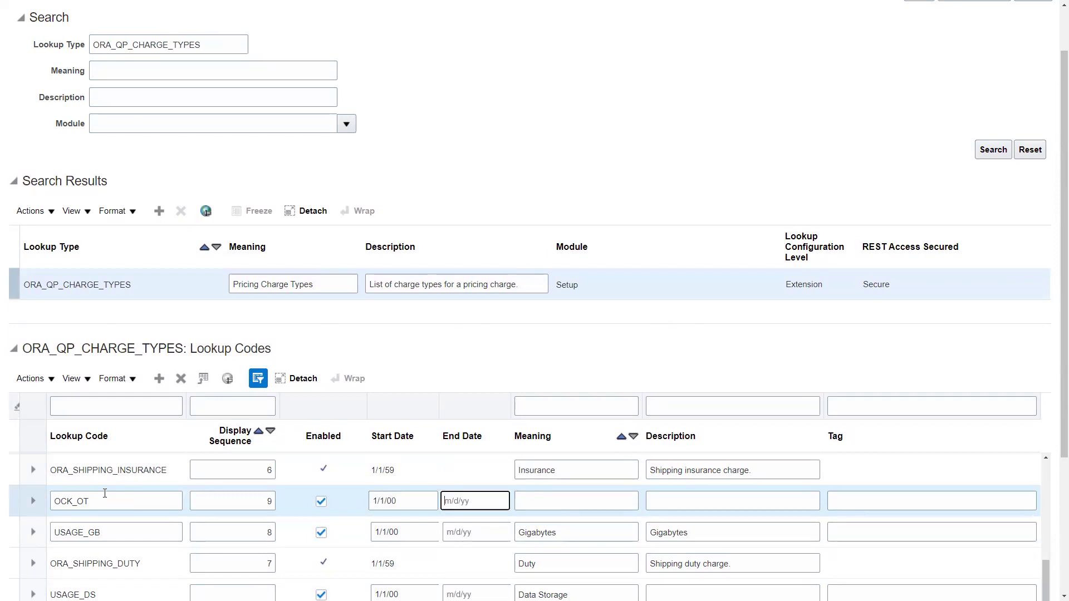
key("Tab")
type("ON")
key("BackSpace")
key("BackSpace")
type("Setup Ch")
key("BackSpace")
type("harge - one time")
key("Tab")
type("Setu")
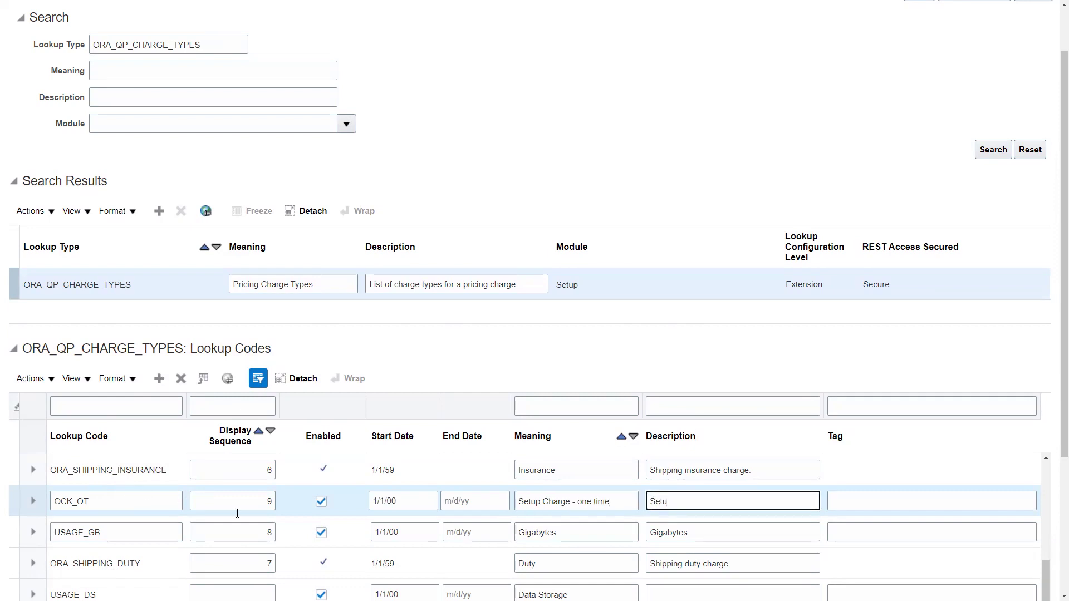
left_click_drag(609, 501, 508, 504)
key("ctrl+c")
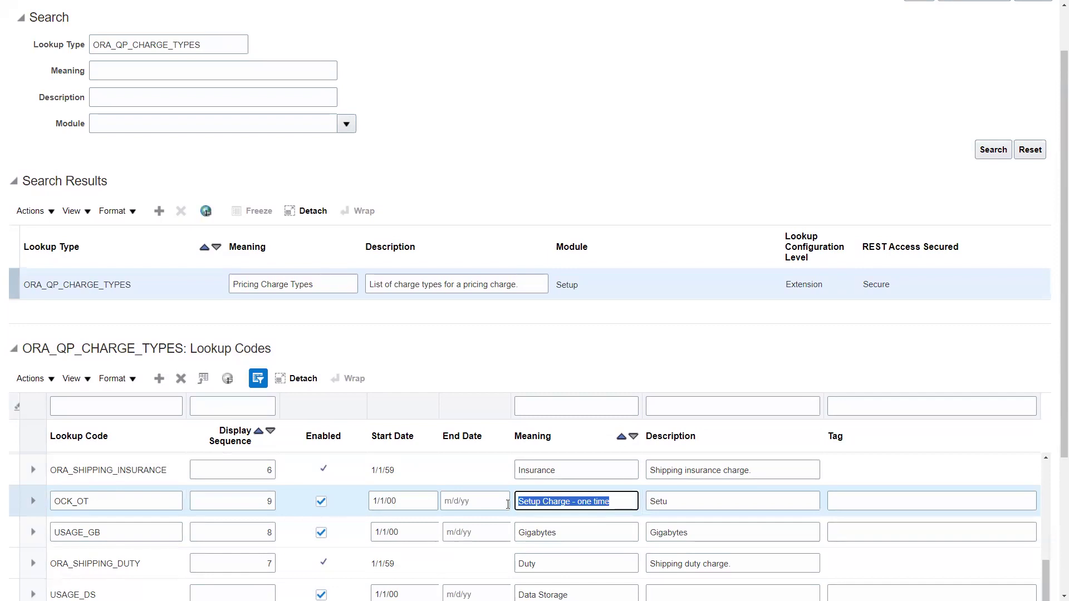
key("Tab")
key("ctrl+v")
Add lookup code OKC_MONTHLY with display sequence 8 and start date 1/1/00
left_click(159, 379)
left_click(88, 498)
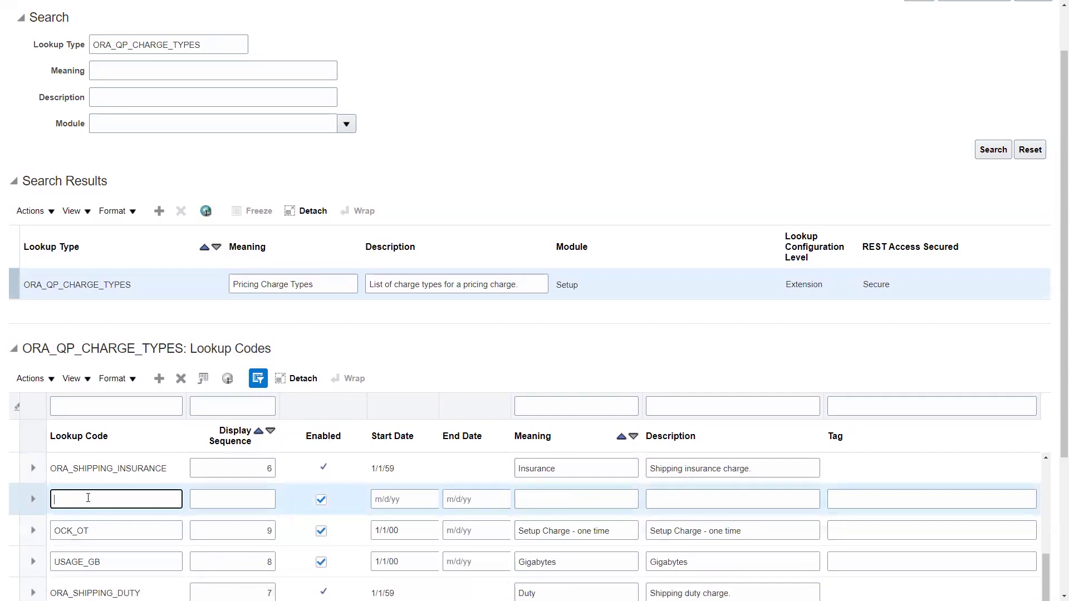
type("OKC_M")
type("IN")
type("THLY")
key("Tab")
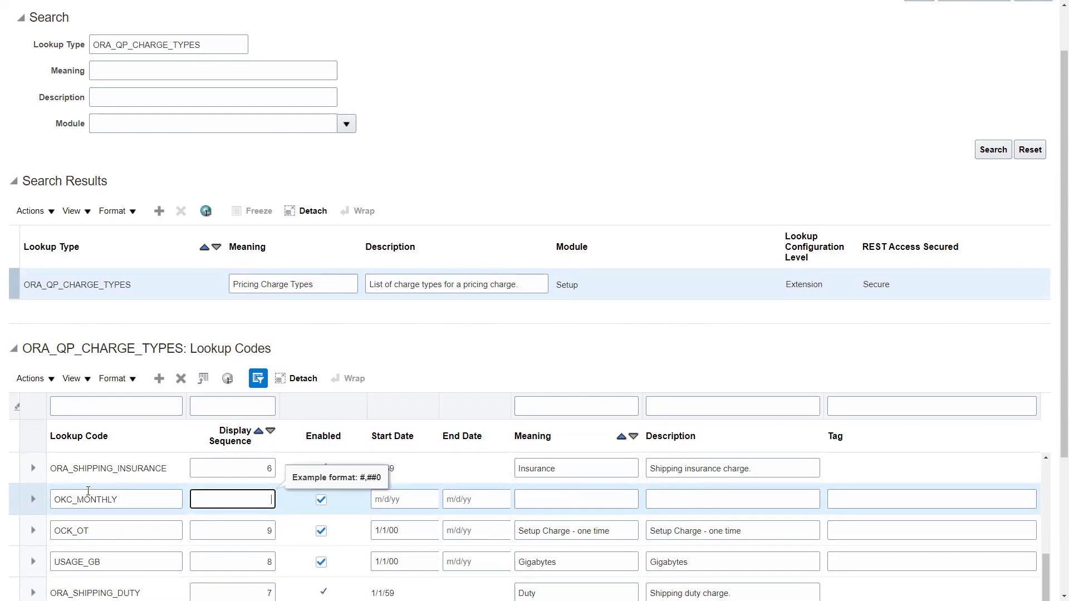
type("9")
key("Tab")
key("shift+Tab")
type("8")
key("Tab")
key("Tab")
type("1/1/00")
key("Tab")
key("Tab")
Set OKC_MONTHLY's meaning and description to 'Monthly Charge'
type("MOnthl")
key("BackSpace")
key("BackSpace")
key("BackSpace")
key("BackSpace")
type("nthl")
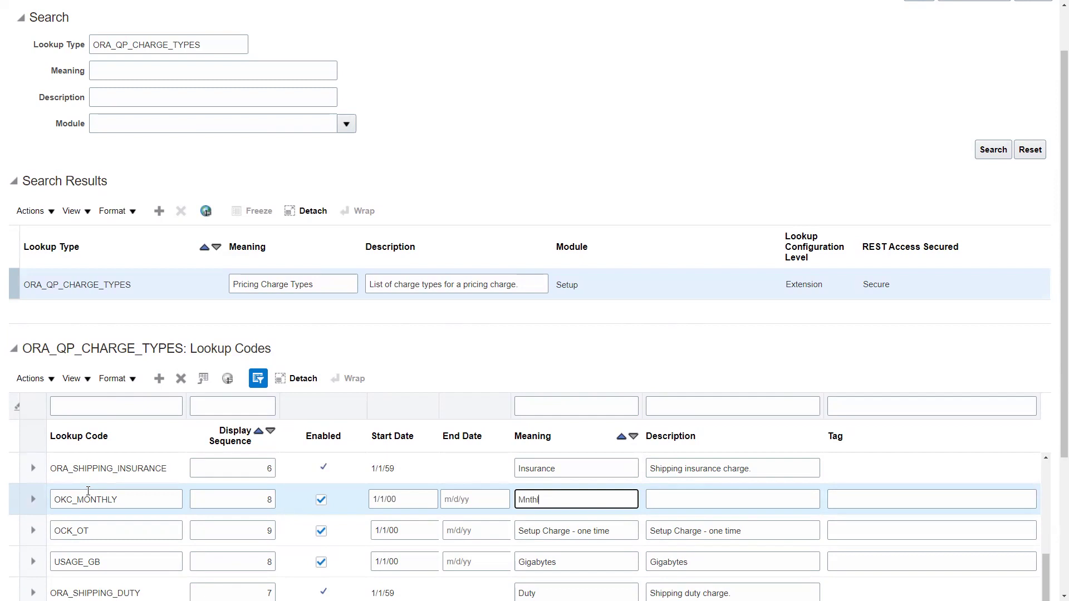
key("BackSpace")
type("onthly Car")
type("har")
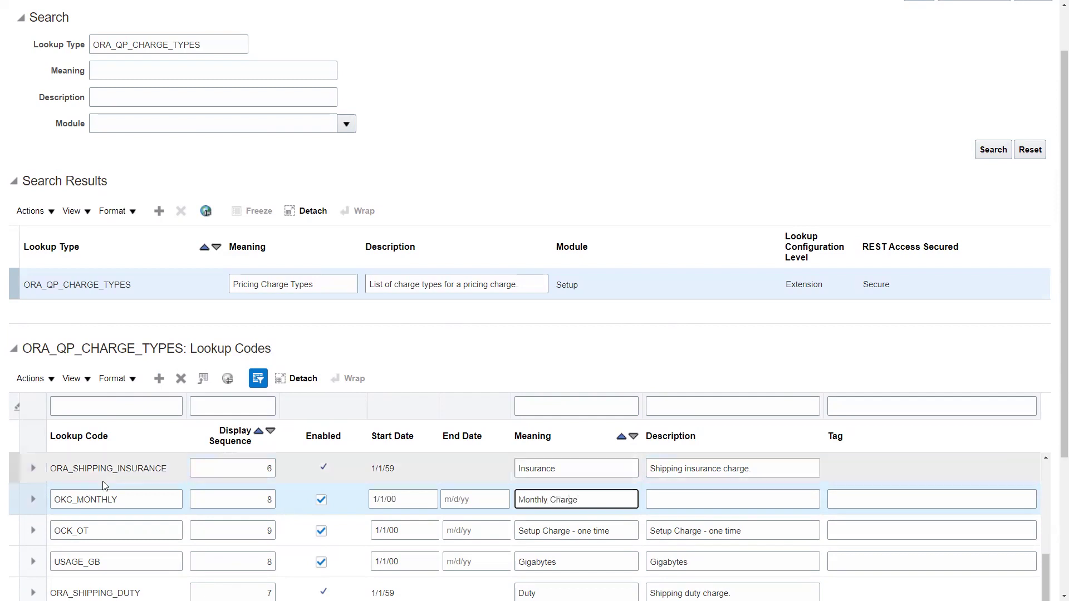
left_click_drag(575, 499, 509, 500)
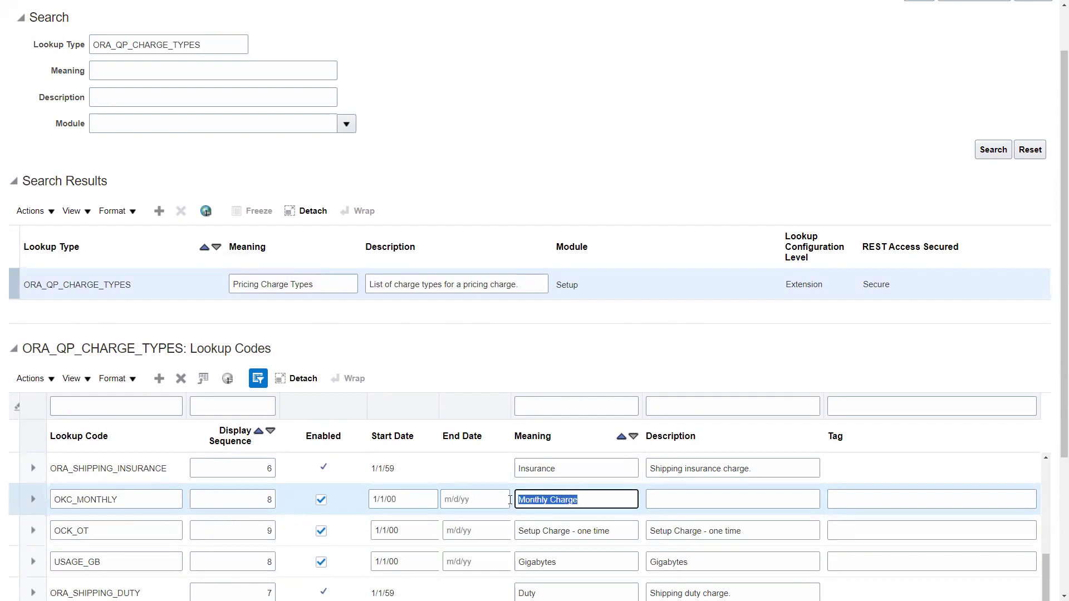
key("ctrl+c")
key("Tab")
key("ctrl+v")
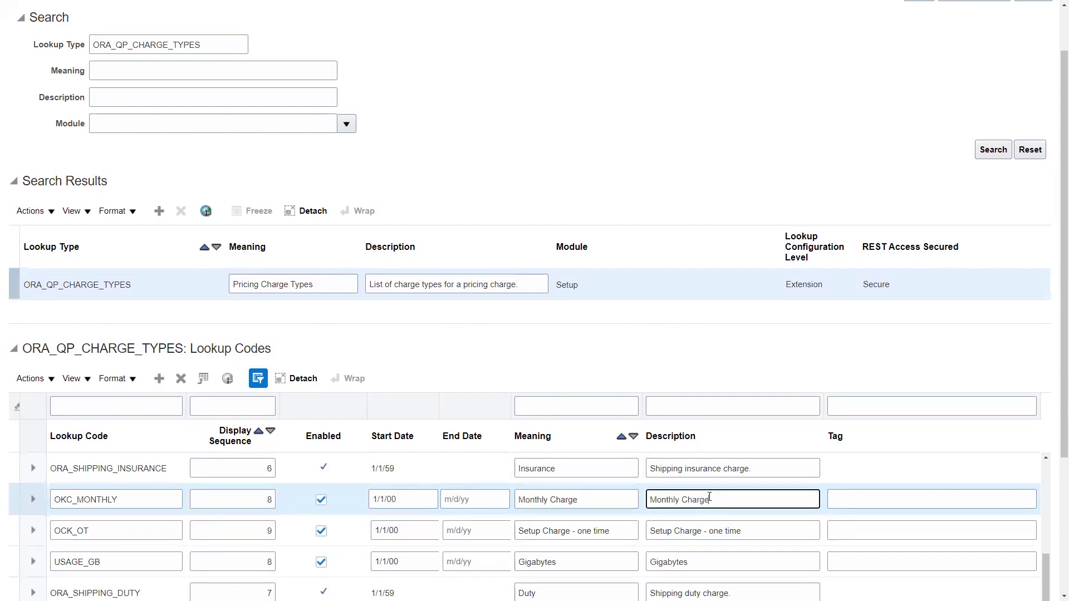
scroll(688, 186, "down", 1)
scroll(687, 187, "down", 2)
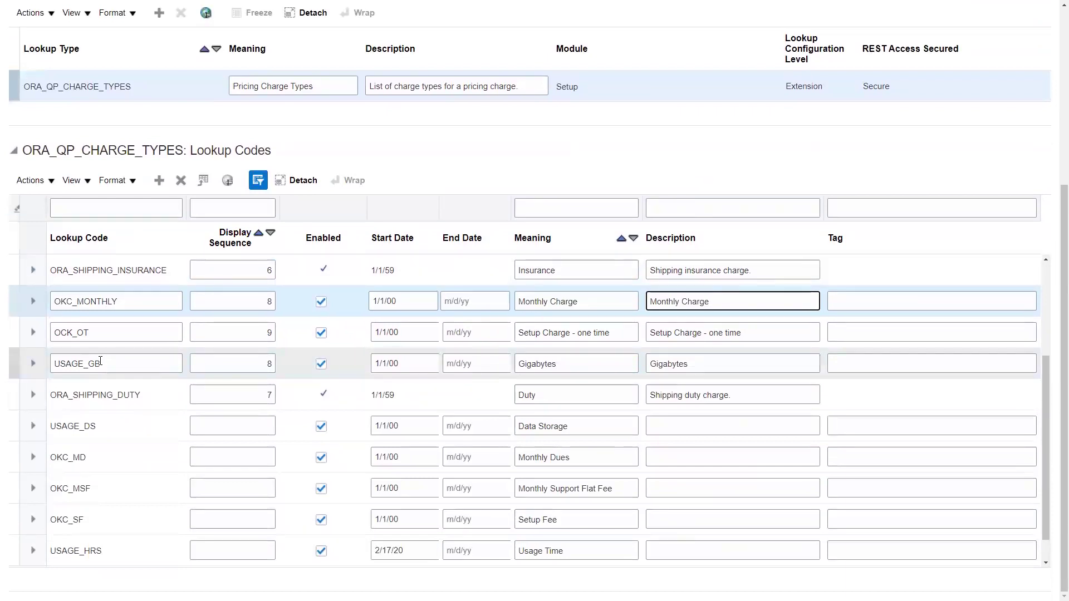
Scroll back to the top of the pricing lookups page
mouse_move(49, 277)
left_mouse_down()
mouse_move(608, 349)
mouse_move(899, 371)
mouse_move(900, 381)
left_mouse_up()
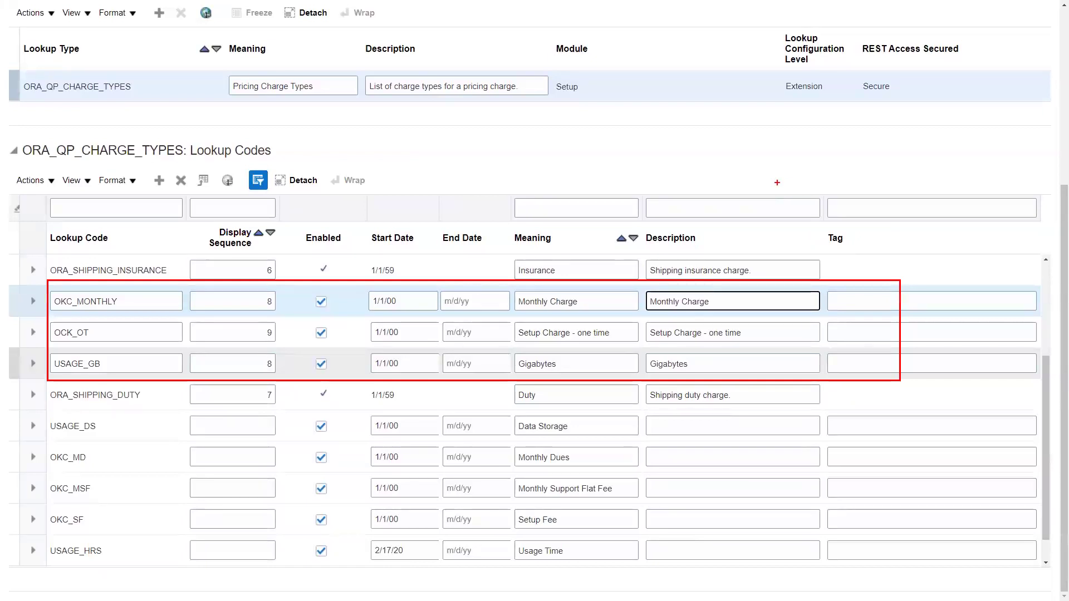
scroll(597, 147, "up", 2)
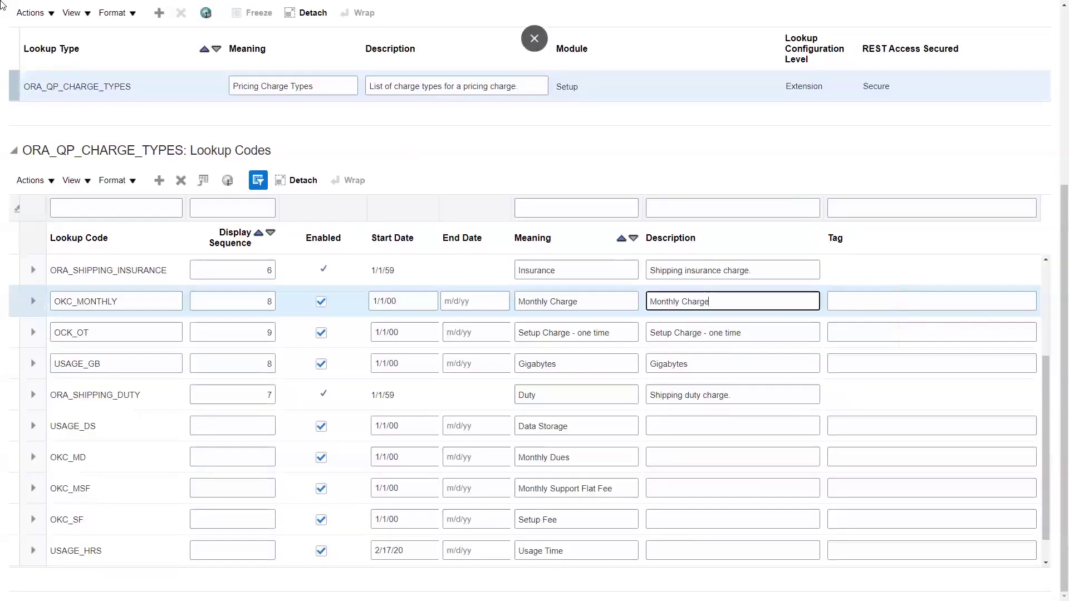
scroll(597, 147, "up", 5)
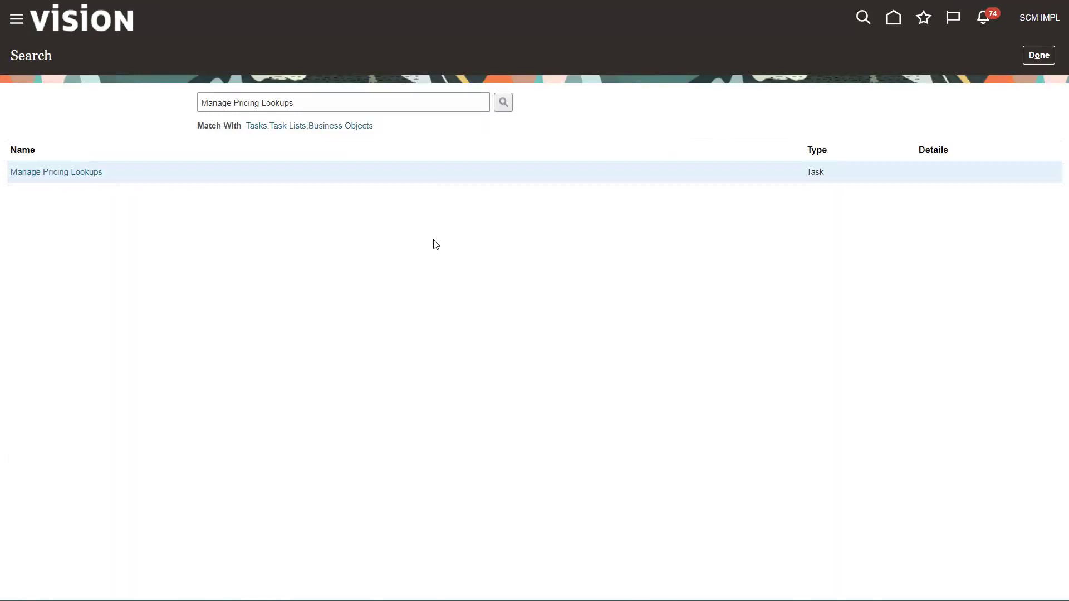
Search tasks for 'Manage Pricing' and open Manage Pricing Charge Definitions
left_click_drag(258, 105, 320, 108)
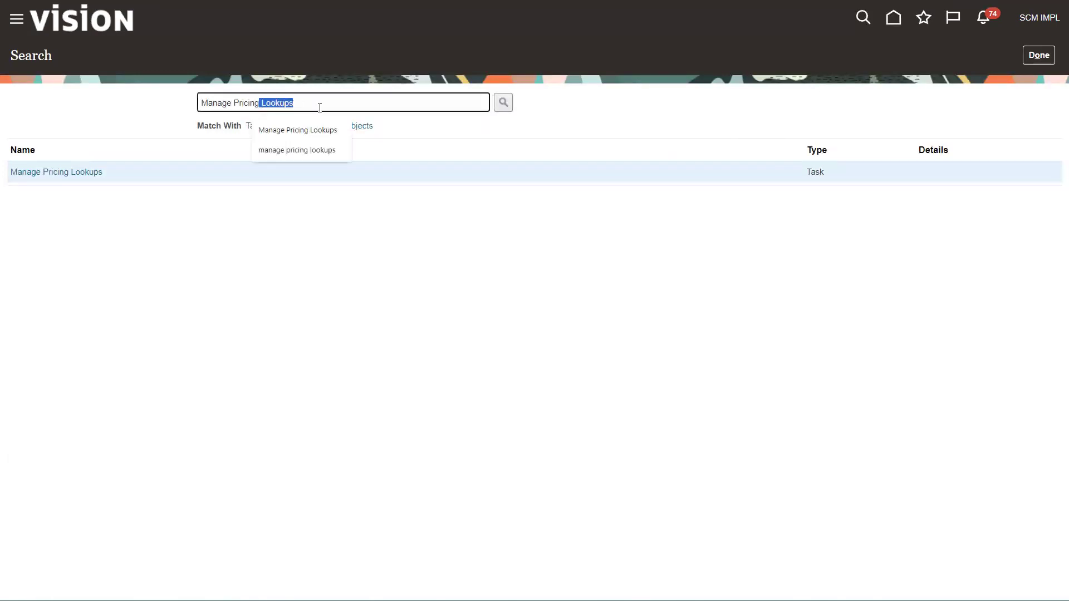
key("BackSpace")
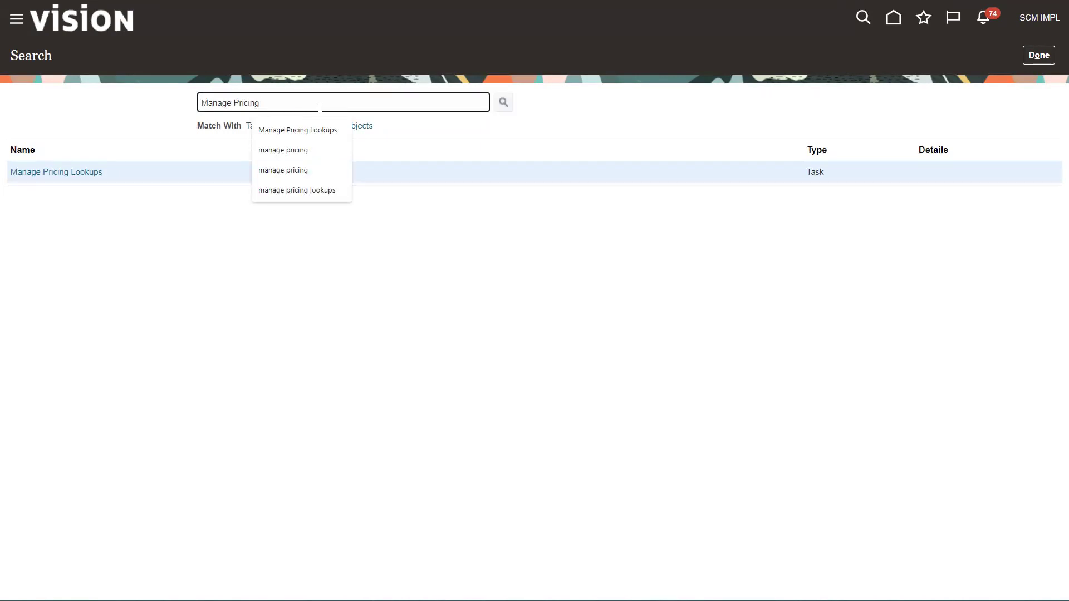
key("Return")
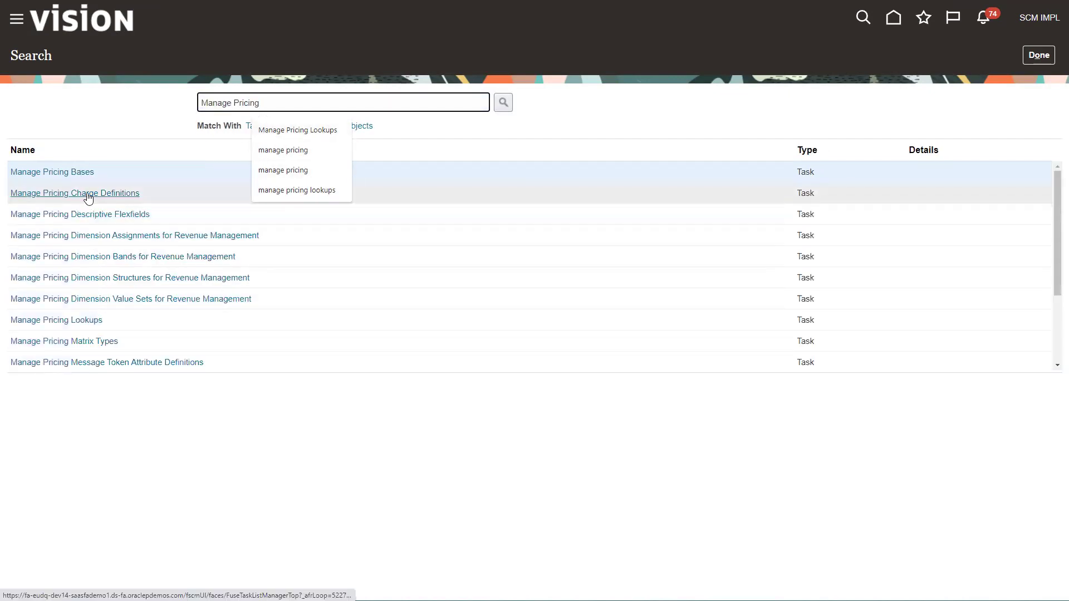
left_click(88, 194)
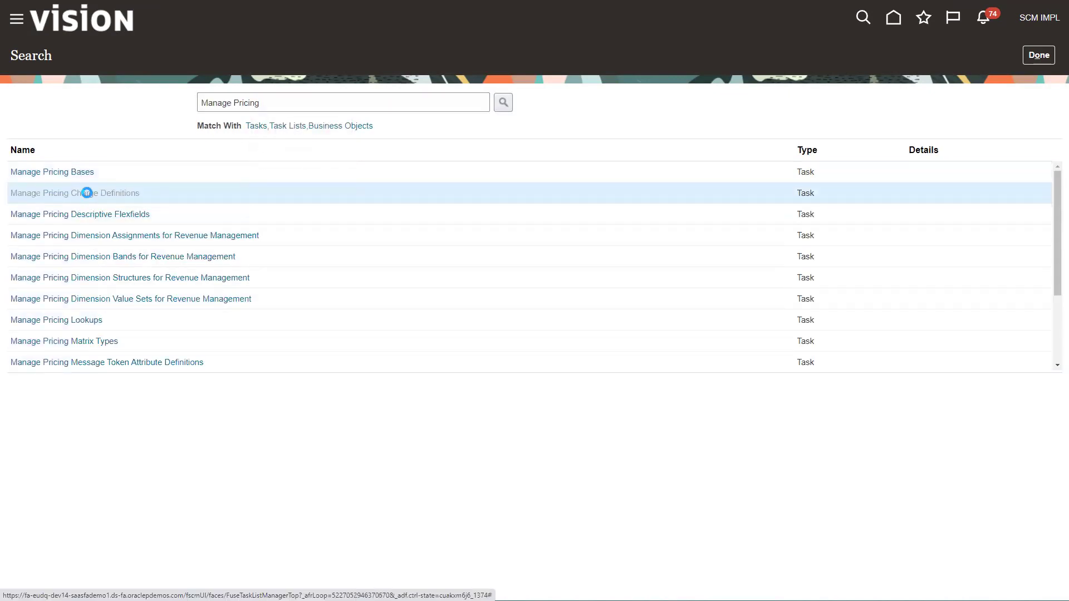
left_click(134, 139)
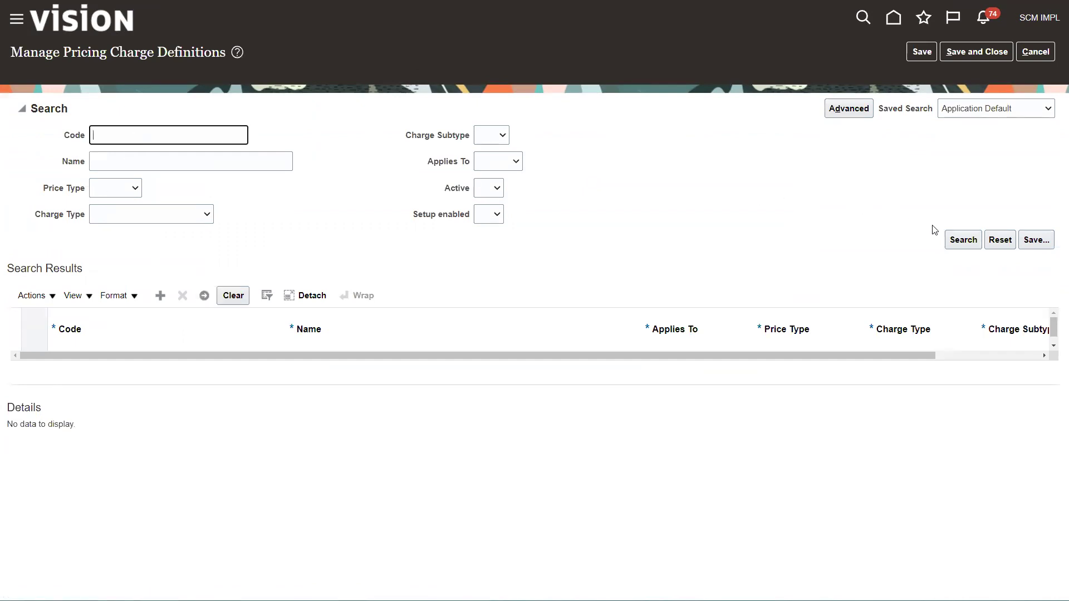
List all charge definitions (OKC_MSF, OKC_YSF, USAGE_DS…) and insert a new blank row
left_click(963, 240)
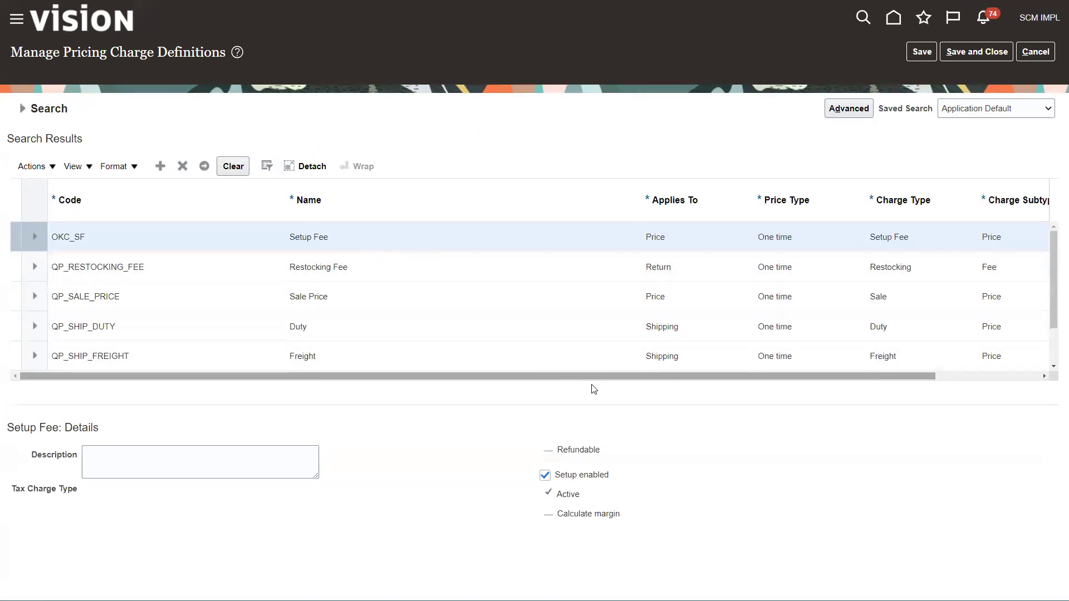
left_click_drag(598, 376, 810, 380)
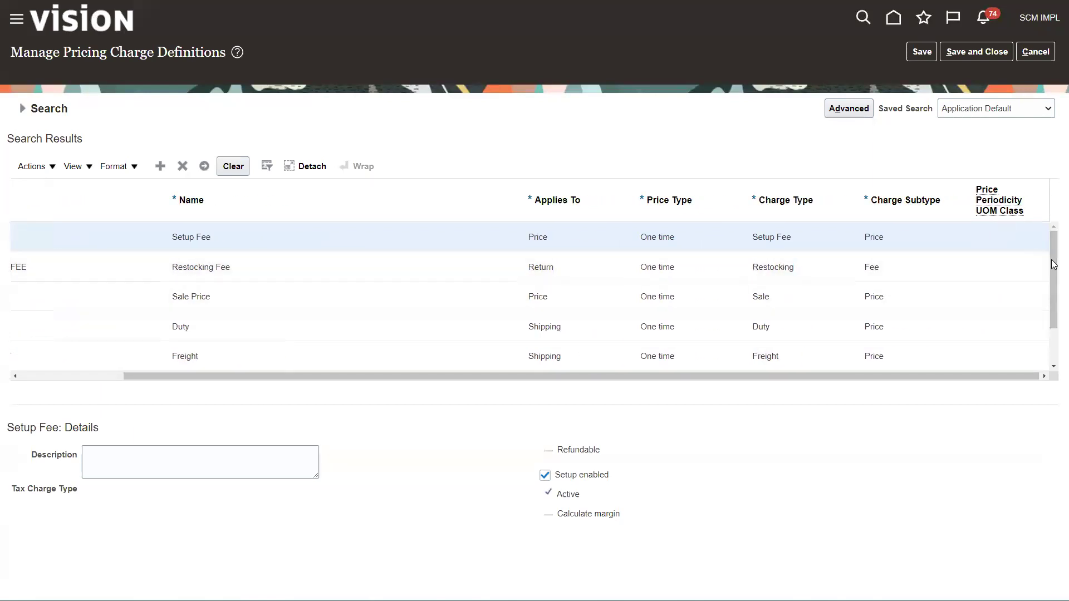
scroll(1054, 292, "down", 1)
scroll(1054, 291, "down", 5)
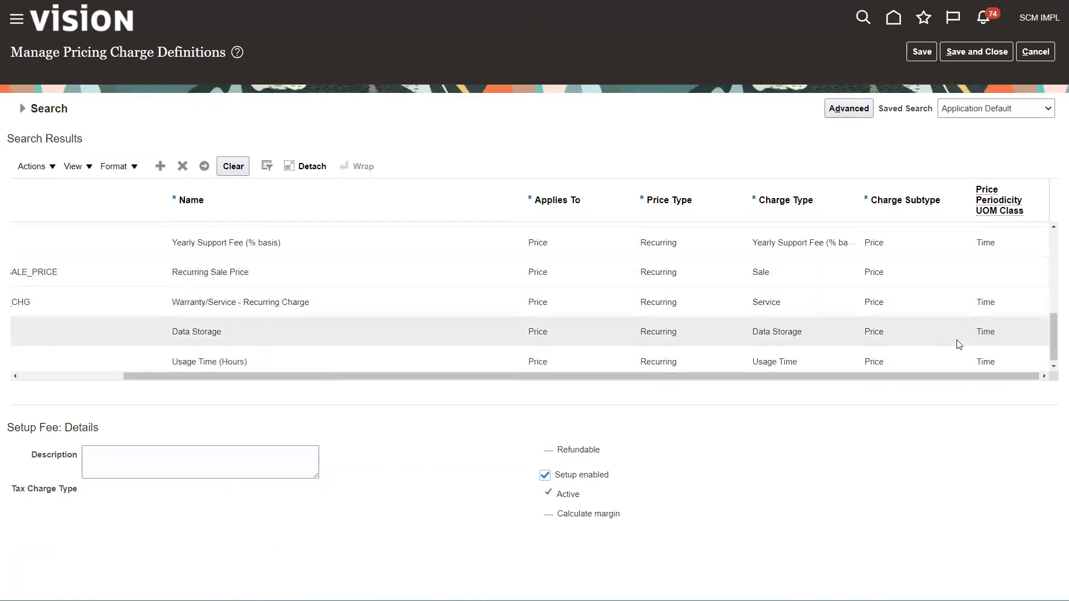
left_click_drag(943, 379, 774, 382)
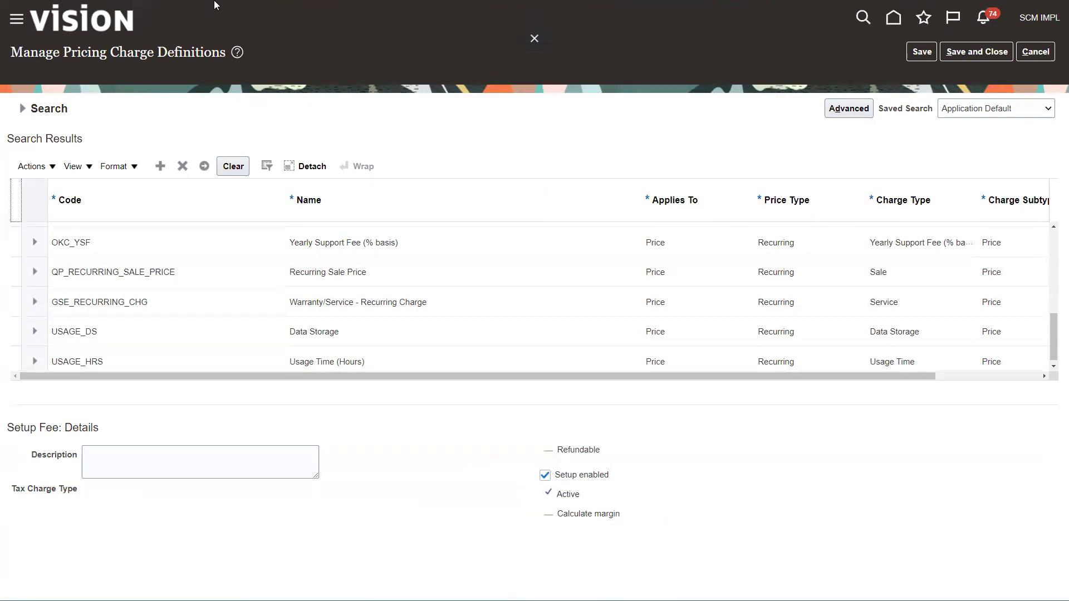
left_click(160, 166)
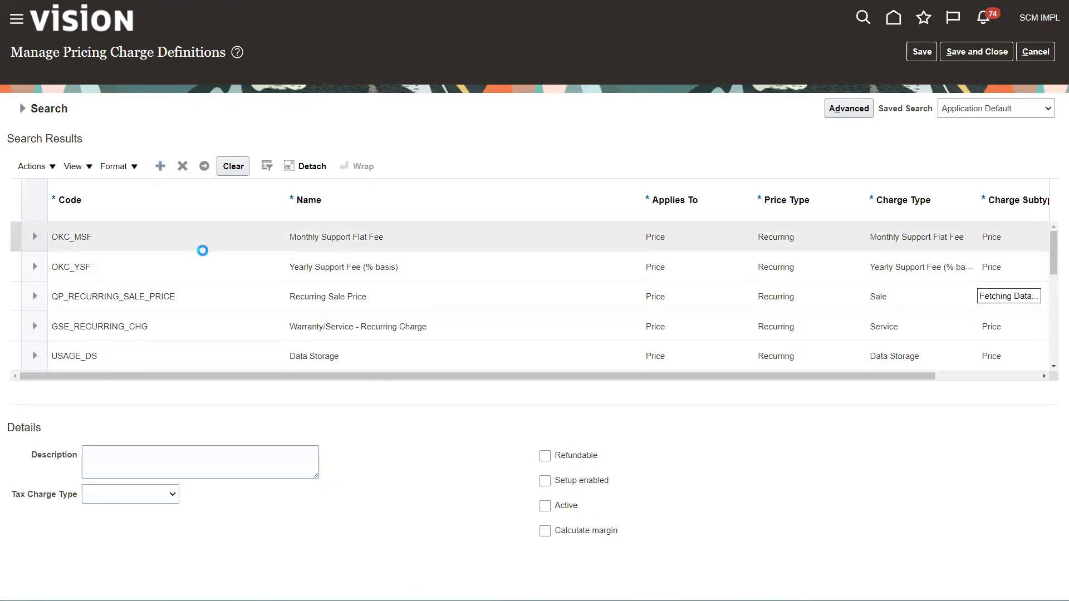
Enter charge code USAGE_GB, name 'Gigabyte Usage', applying to Price
left_click(125, 239)
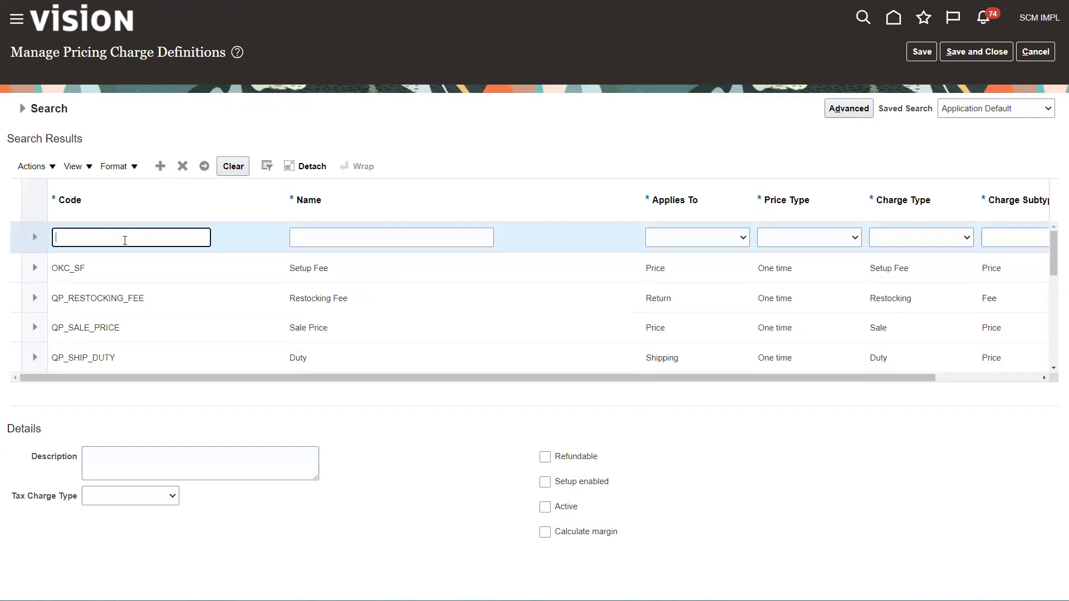
type("USAGE_GB")
key("Tab")
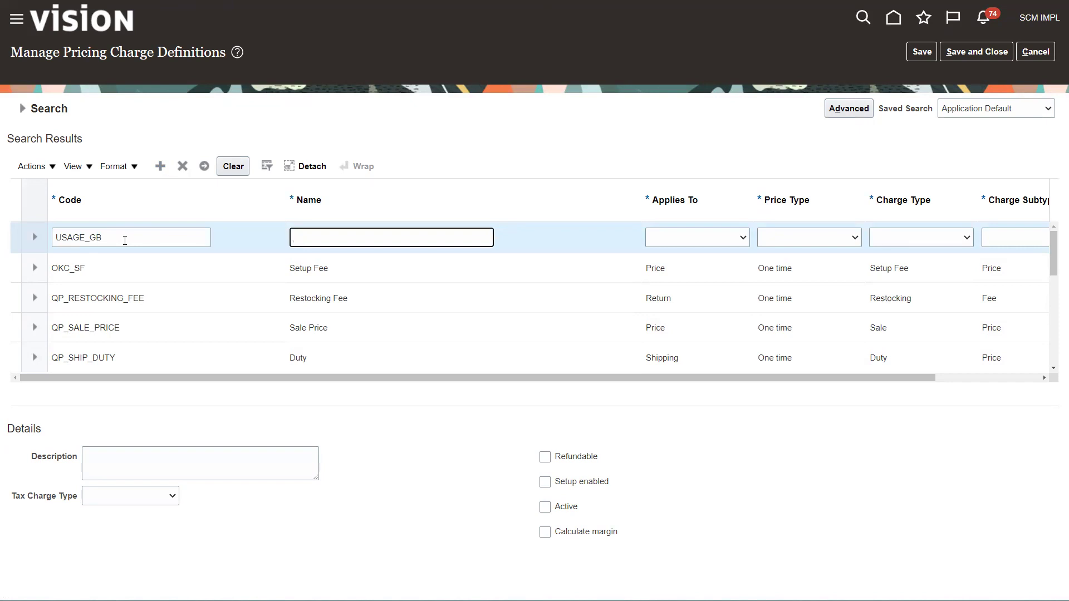
type("Gigbyte")
key("BackSpace")
key("BackSpace")
key("BackSpace")
type("abyte Usage")
key("Tab")
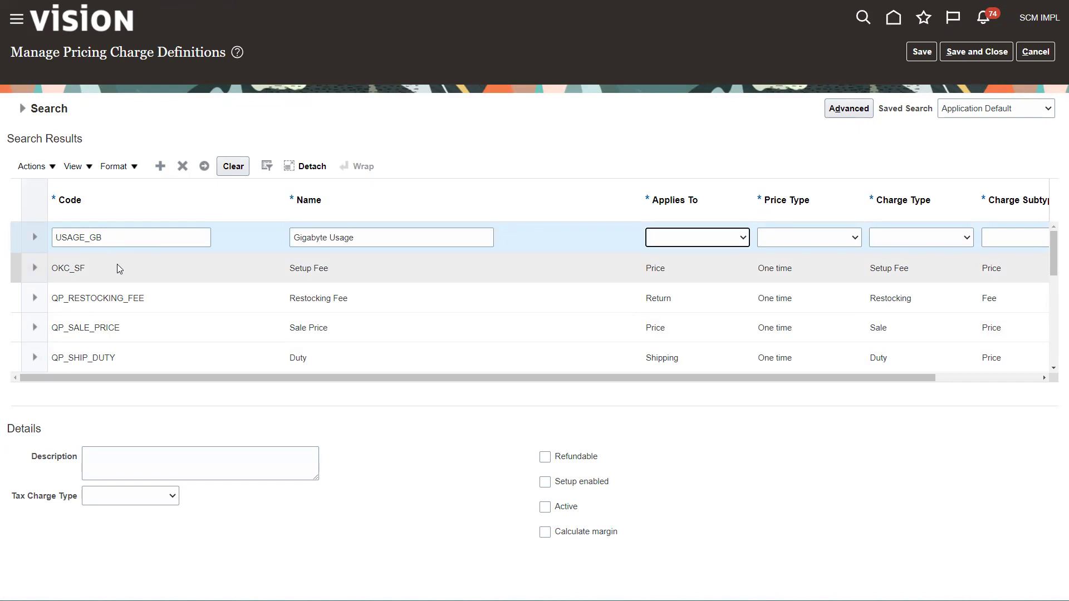
type("Price")
key("Tab")
type("O")
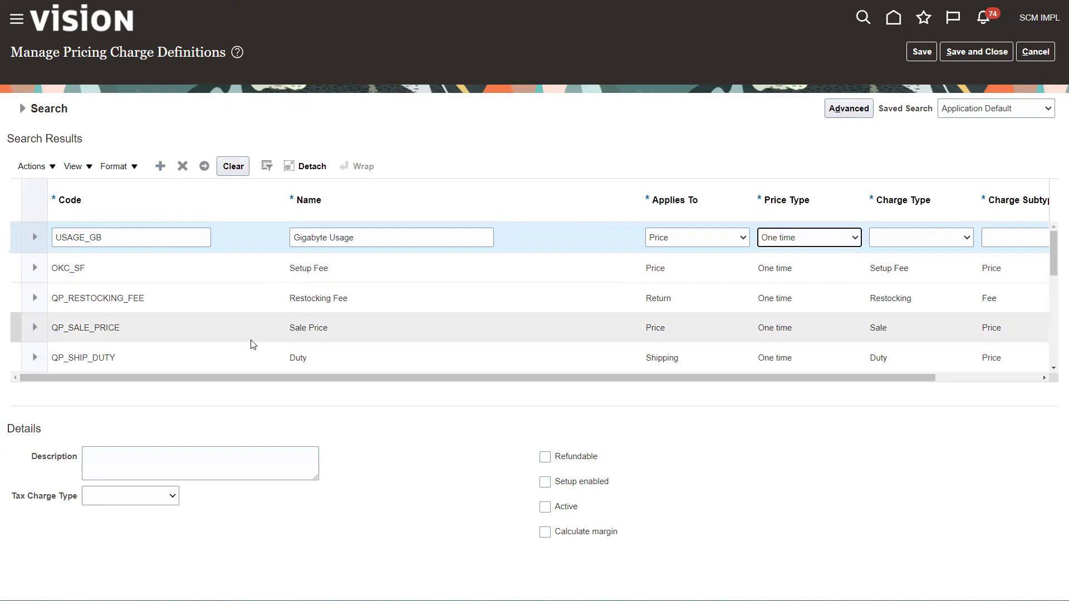
Set the Gigabyte Usage price type to Recurring
left_click(852, 238)
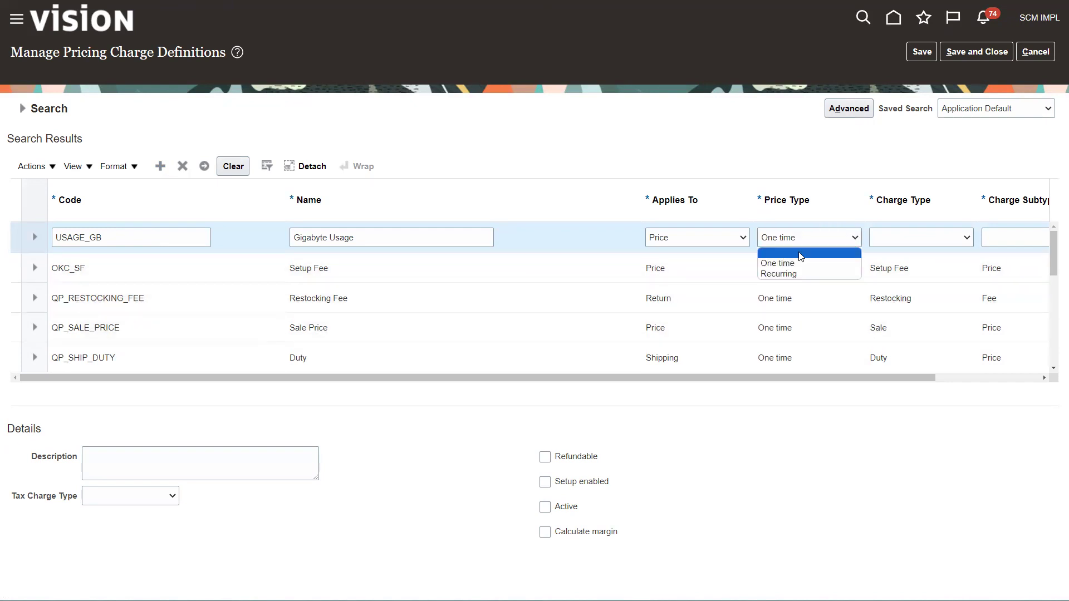
left_click(814, 263)
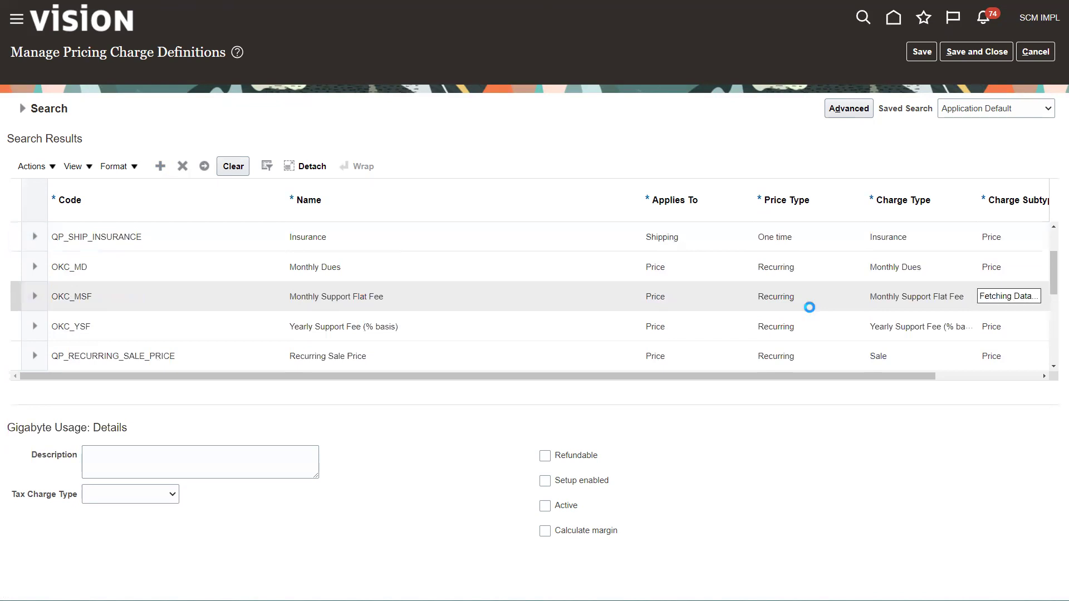
scroll(809, 309, "down", 8)
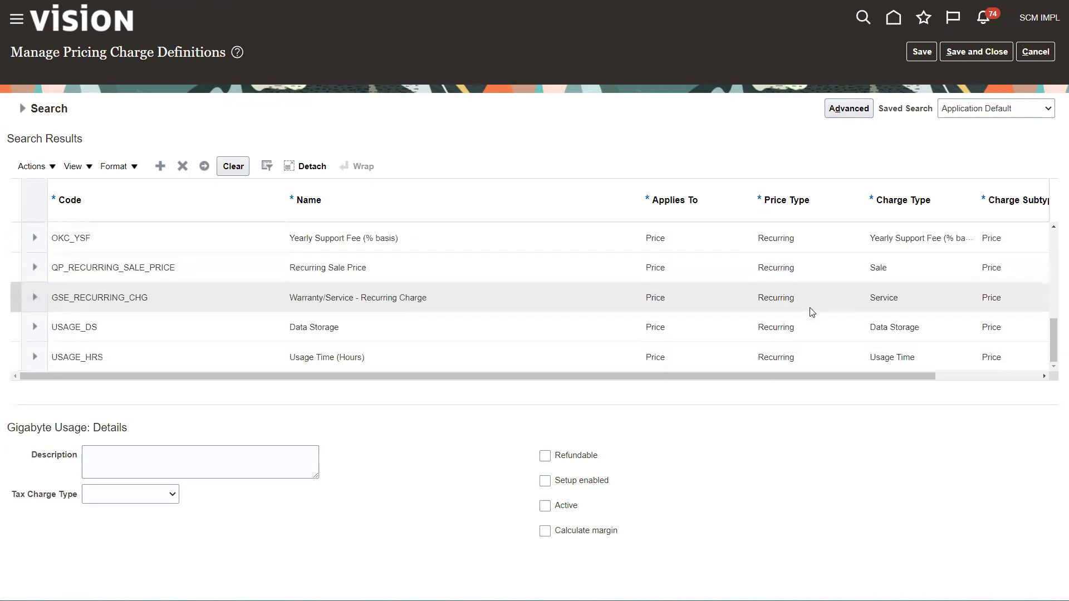
scroll(812, 312, "up", 10)
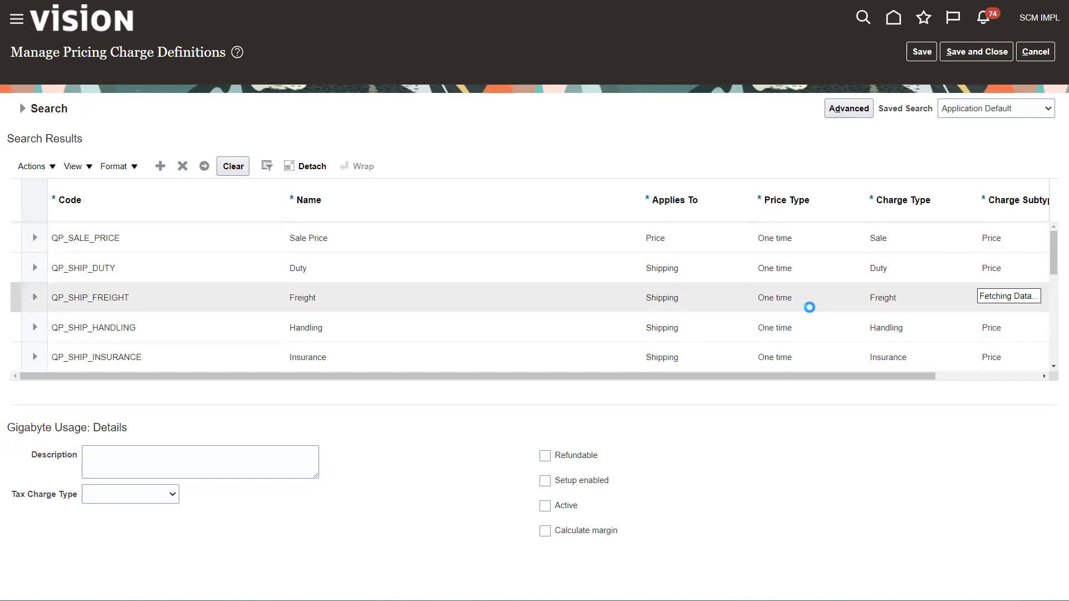
left_click(802, 238)
left_click(786, 273)
Choose charge type Gigabytes and charge subtype Price for USAGE_GB
left_click(890, 238)
left_click_drag(846, 381, 931, 346)
left_click(852, 238)
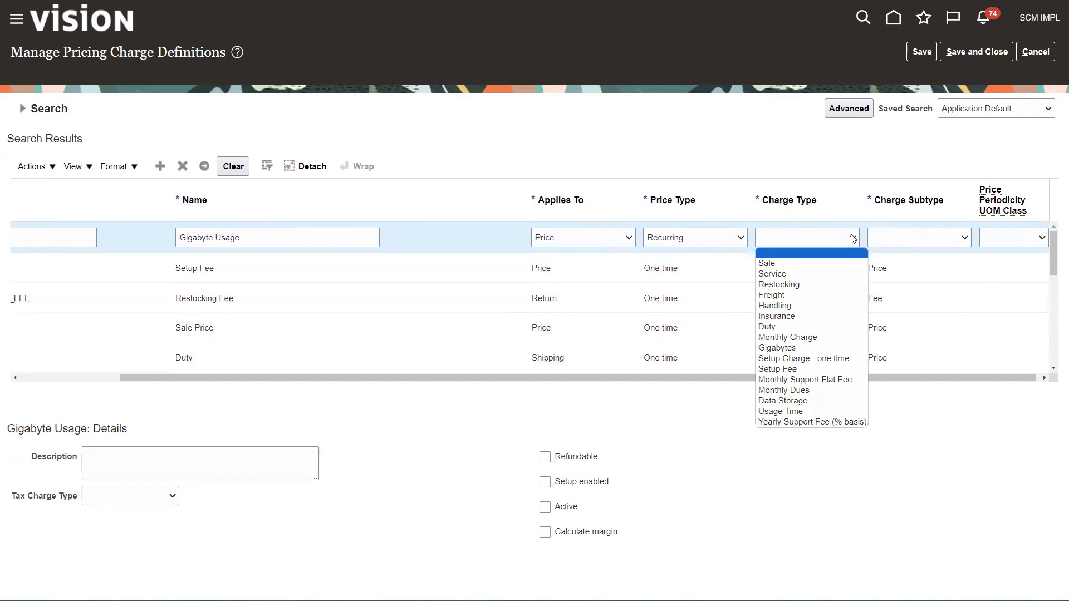
left_click(777, 349)
left_click(938, 239)
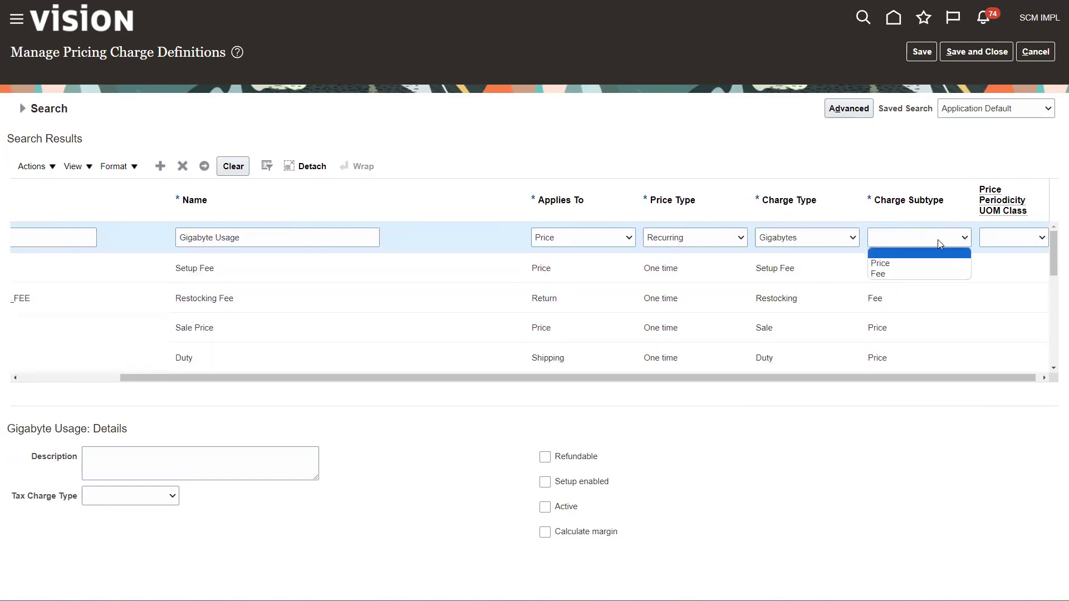
left_click(884, 264)
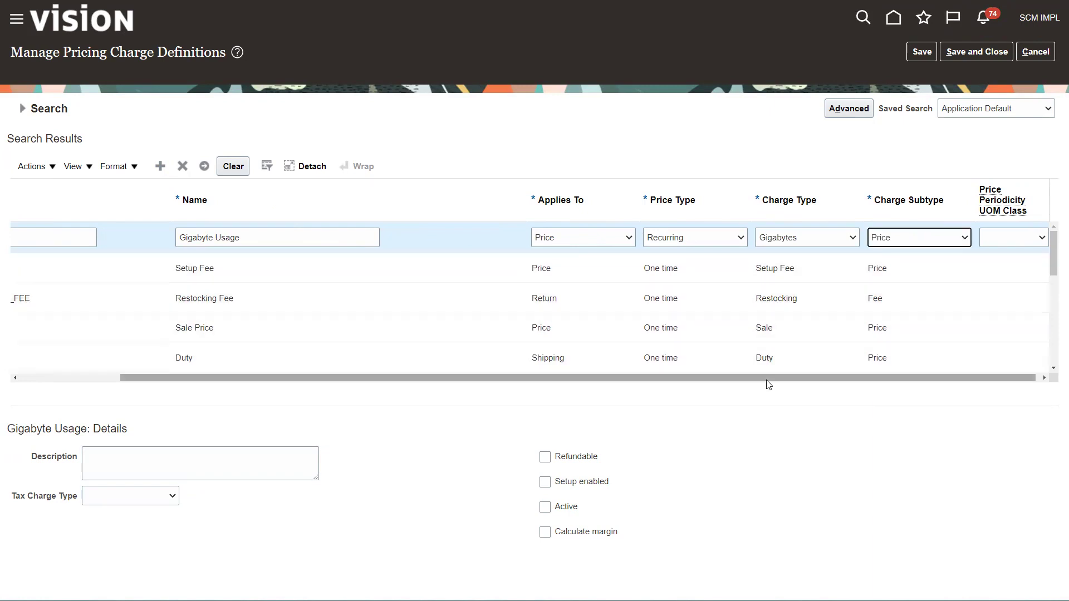
left_click_drag(766, 378, 770, 378)
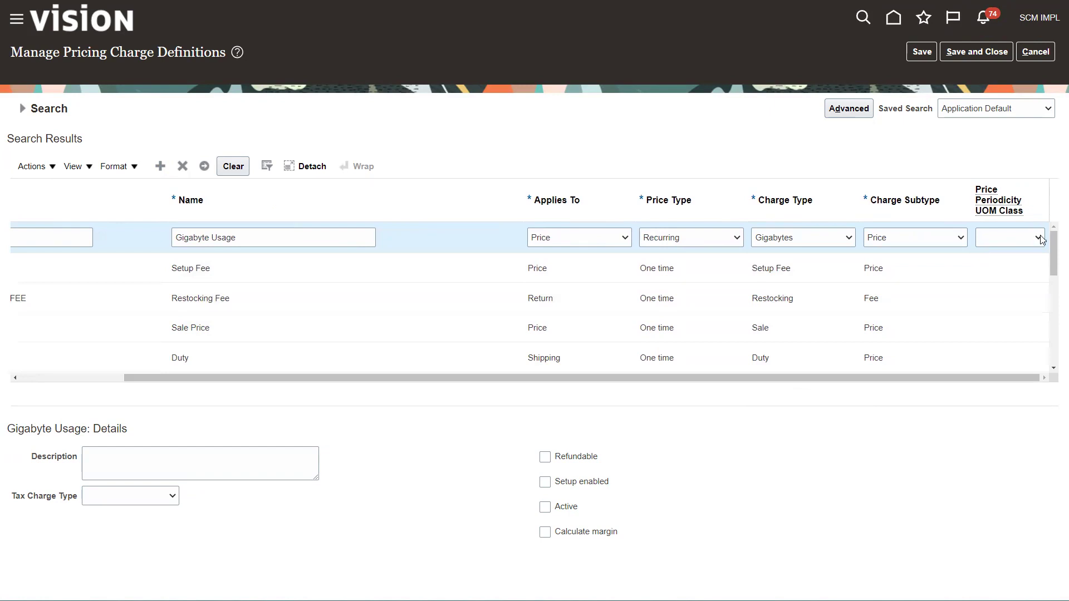
mouse_move(1049, 253)
left_mouse_down()
mouse_move(1050, 306)
mouse_move(1049, 232)
left_mouse_up()
left_click(1038, 237)
left_click(1039, 178)
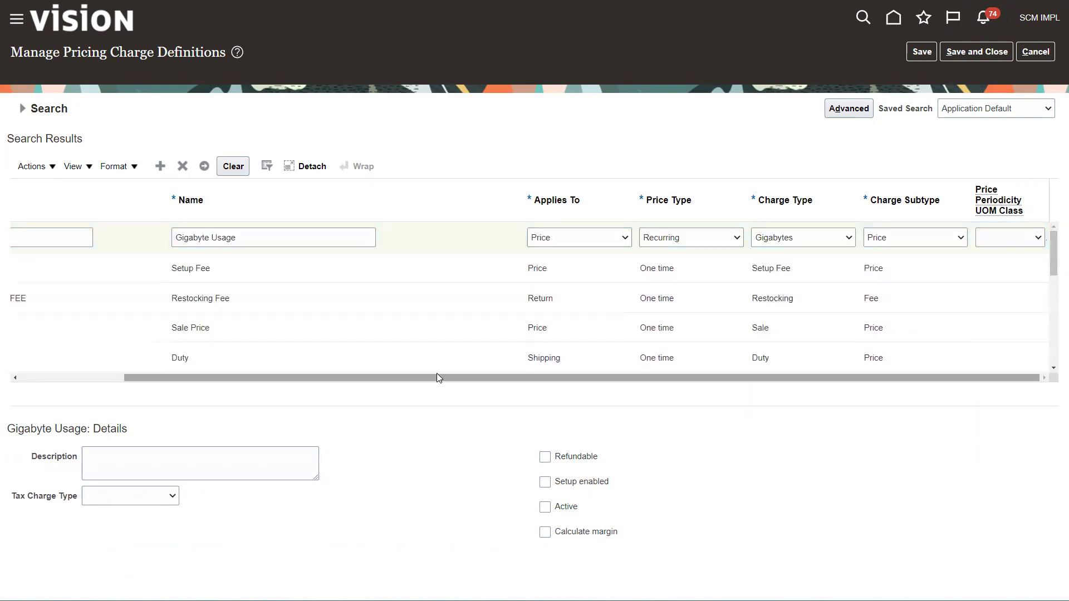
left_click_drag(436, 378, 95, 382)
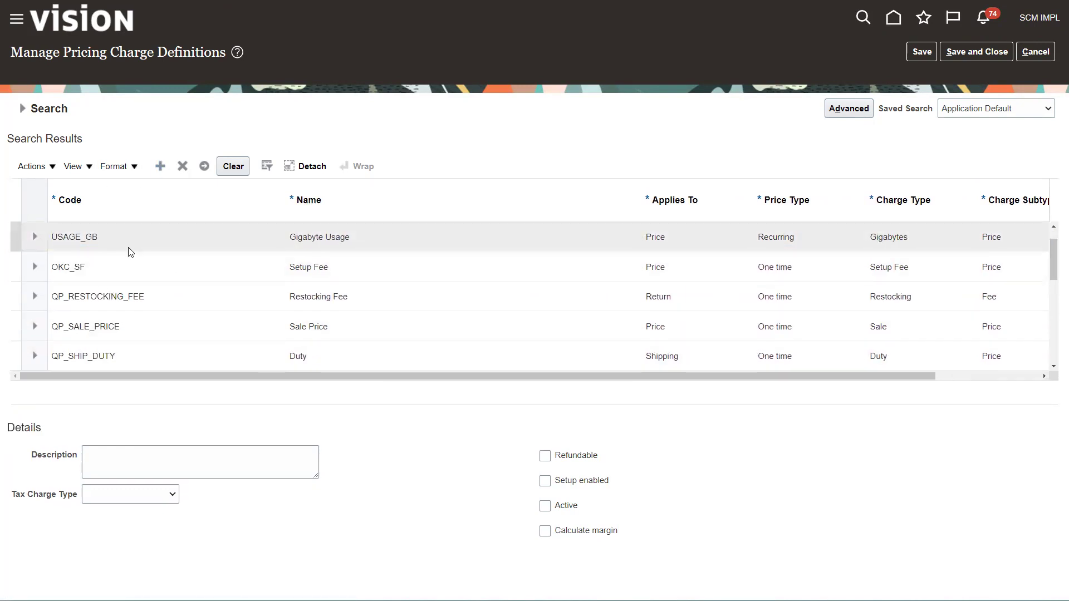
Enter charge OKC_OT, 'Setup fee - one time', applying to Price with price type One time
left_click(123, 239)
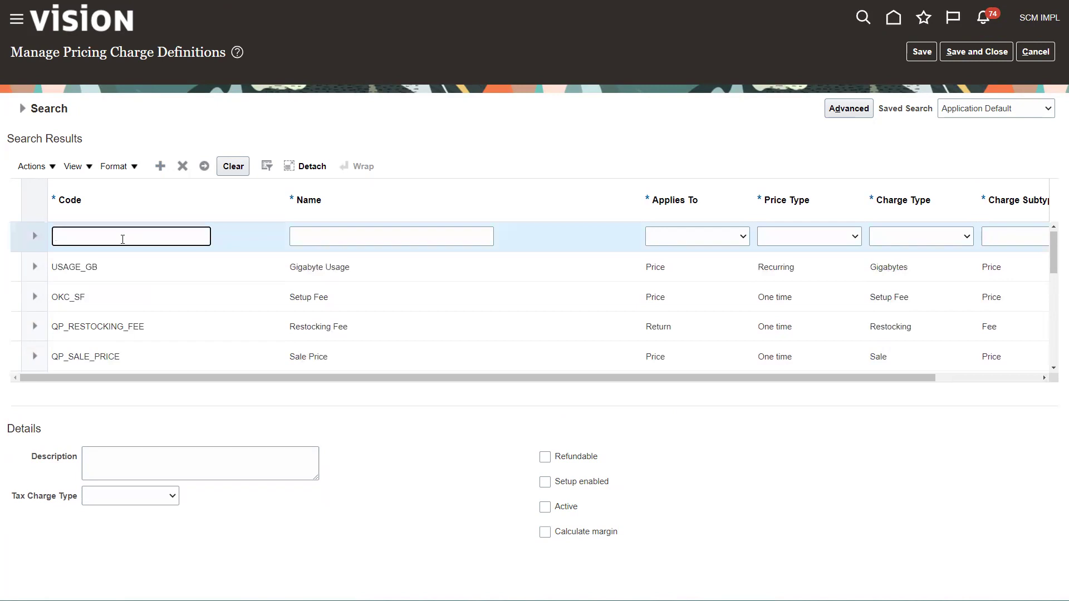
type("OKC_OT")
key("Tab")
type("Ontn")
key("BackSpace")
key("BackSpace")
type("Setup")
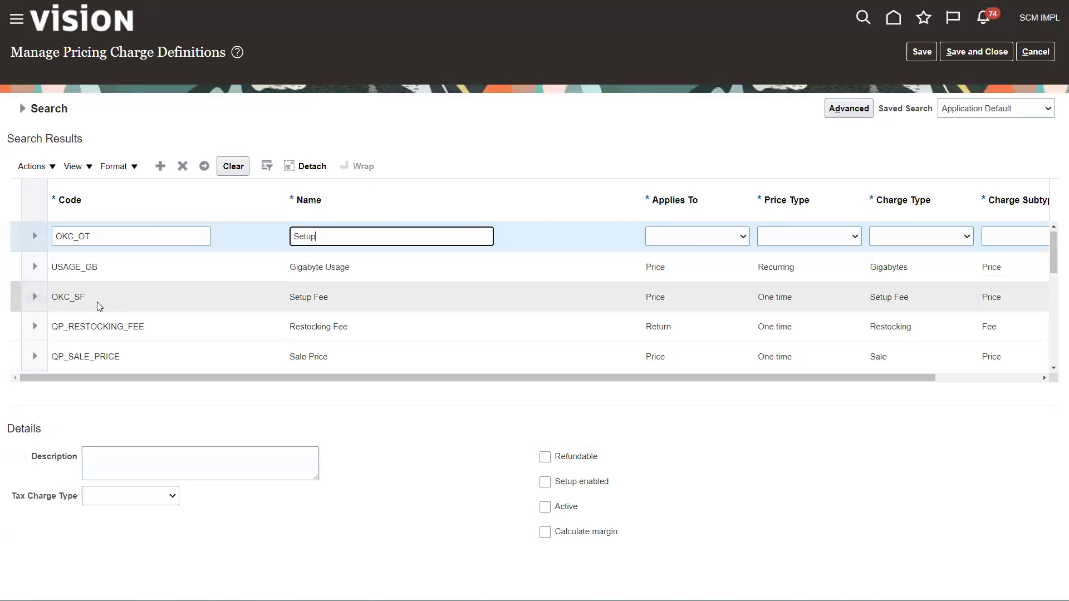
type(" fee - one time")
key("Tab")
key("o")
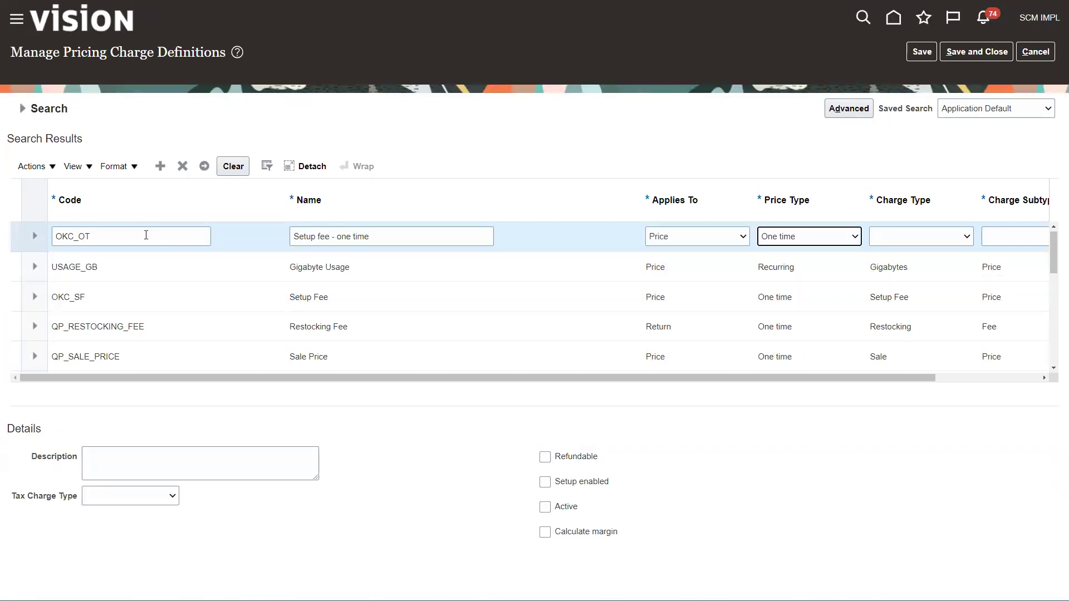
key("Tab")
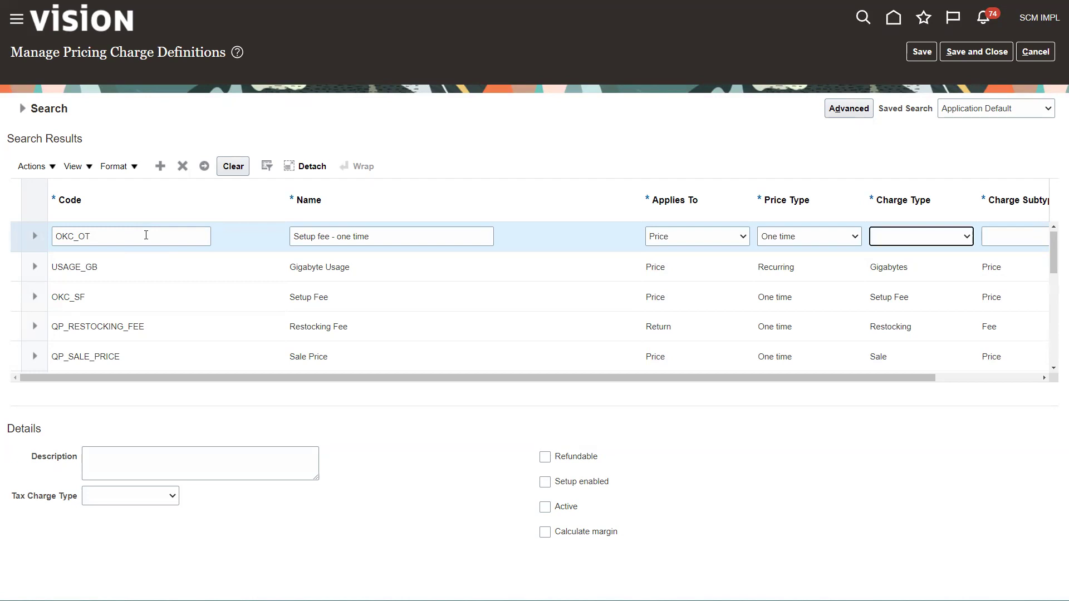
Choose charge type 'Setup Charge - one time' and subtype Price for OKC_OT
key("s")
key("e")
left_click(967, 237)
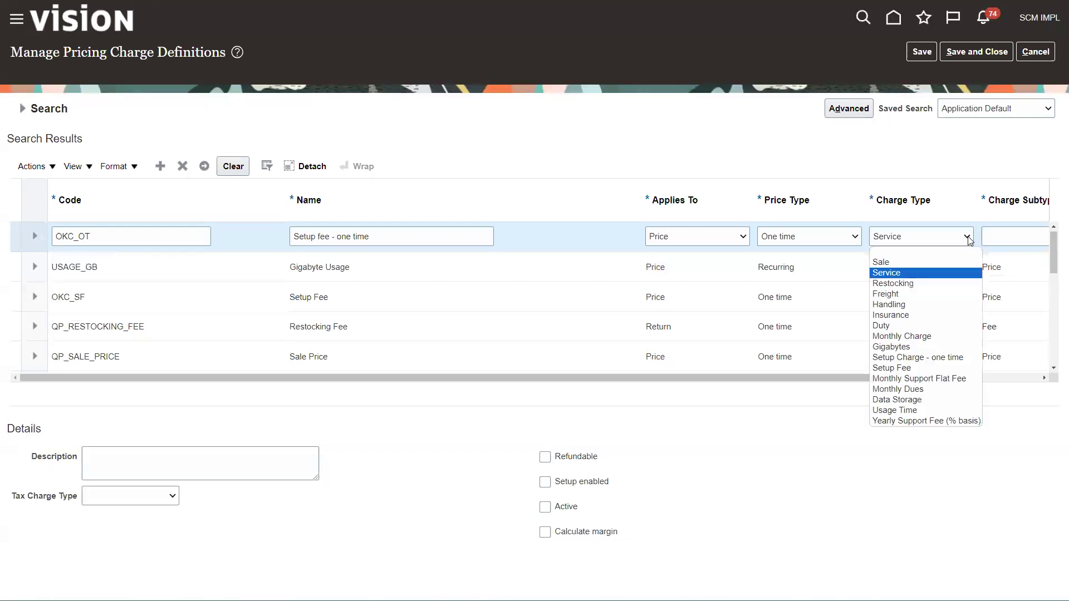
left_click(910, 356)
left_click_drag(909, 378, 956, 378)
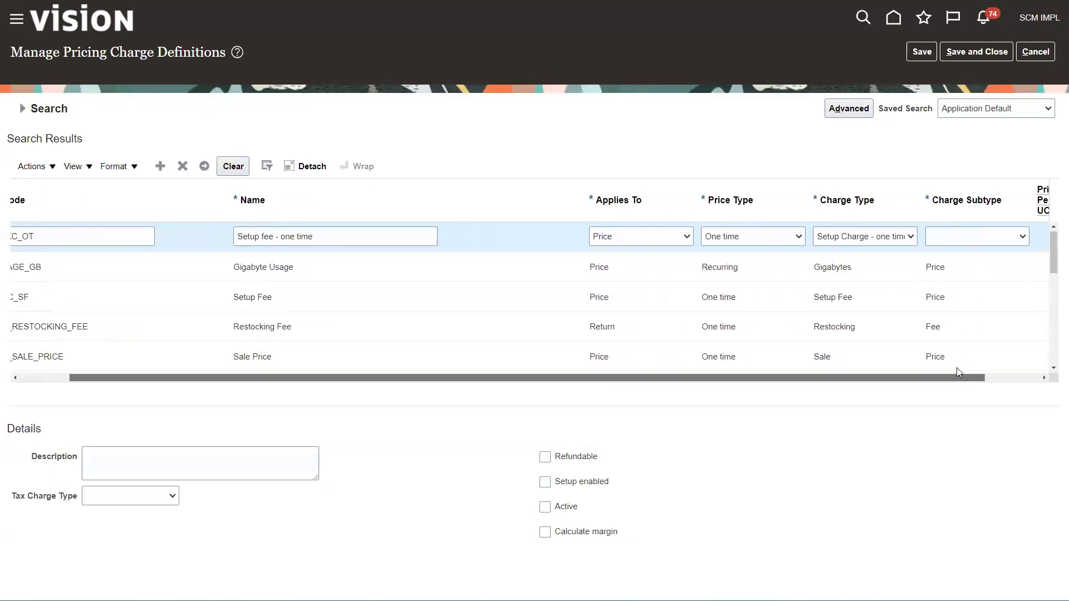
left_click(941, 237)
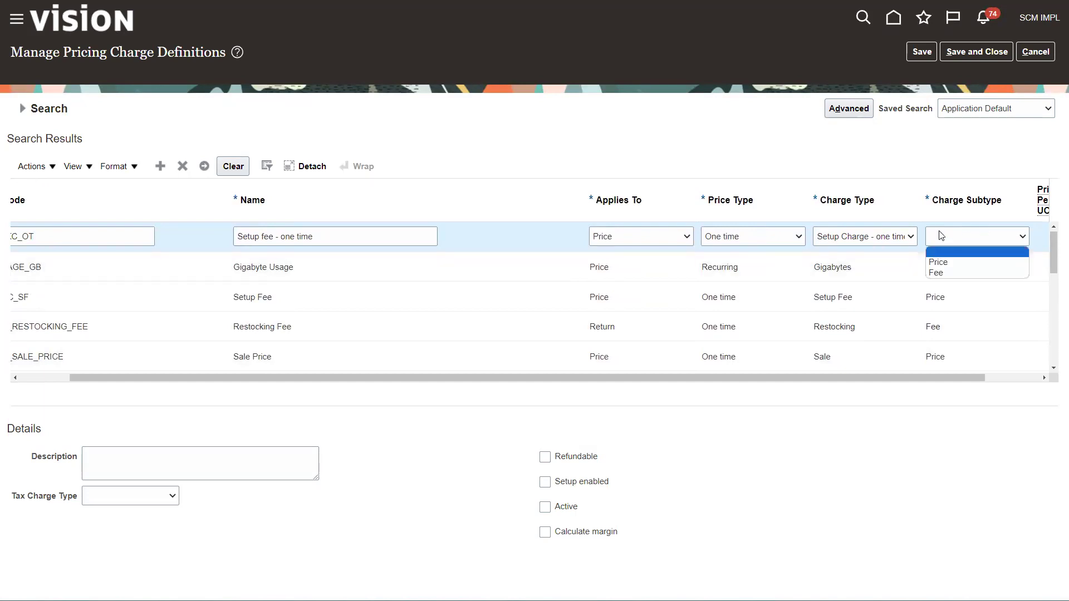
left_click(939, 262)
left_click_drag(928, 378, 981, 377)
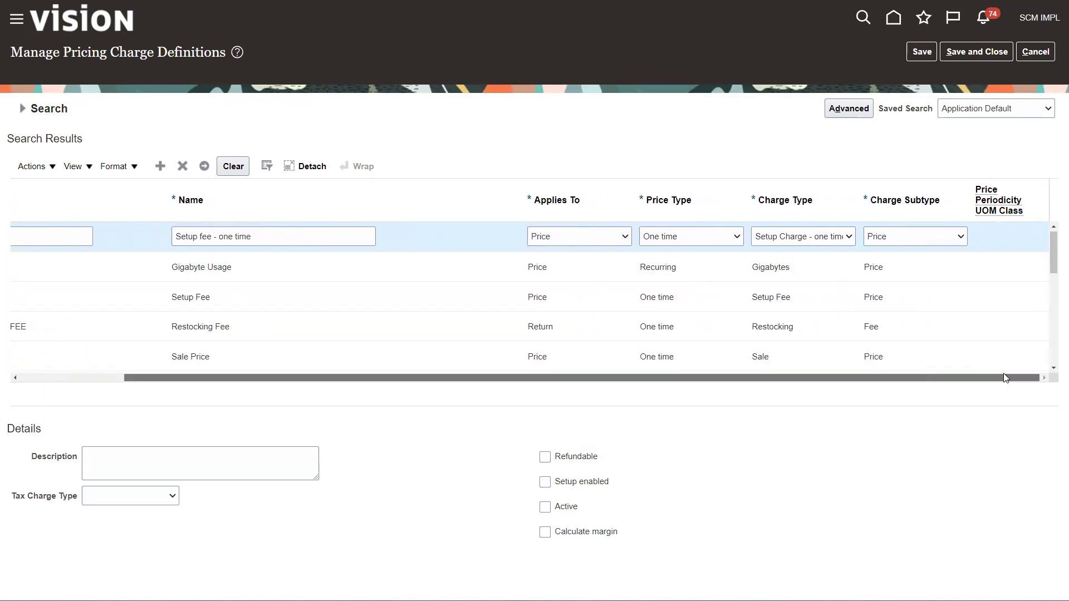
left_click_drag(515, 376, 411, 378)
Tick Active and Setup enabled for Gigabyte Usage and Setup fee - one time, then add a blank row
left_click(191, 268)
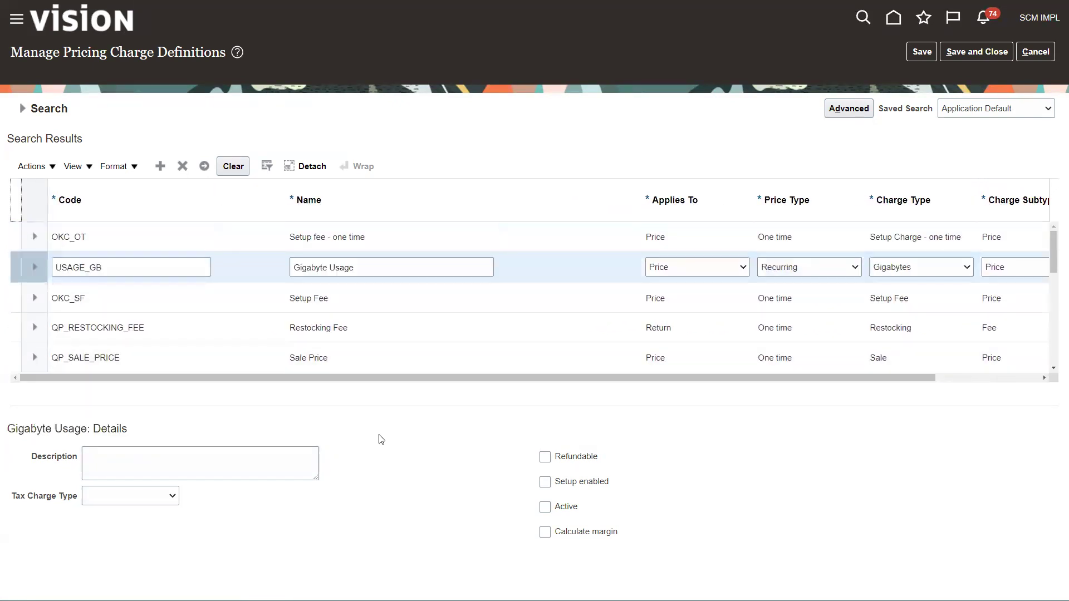
left_click(545, 506)
left_click(545, 482)
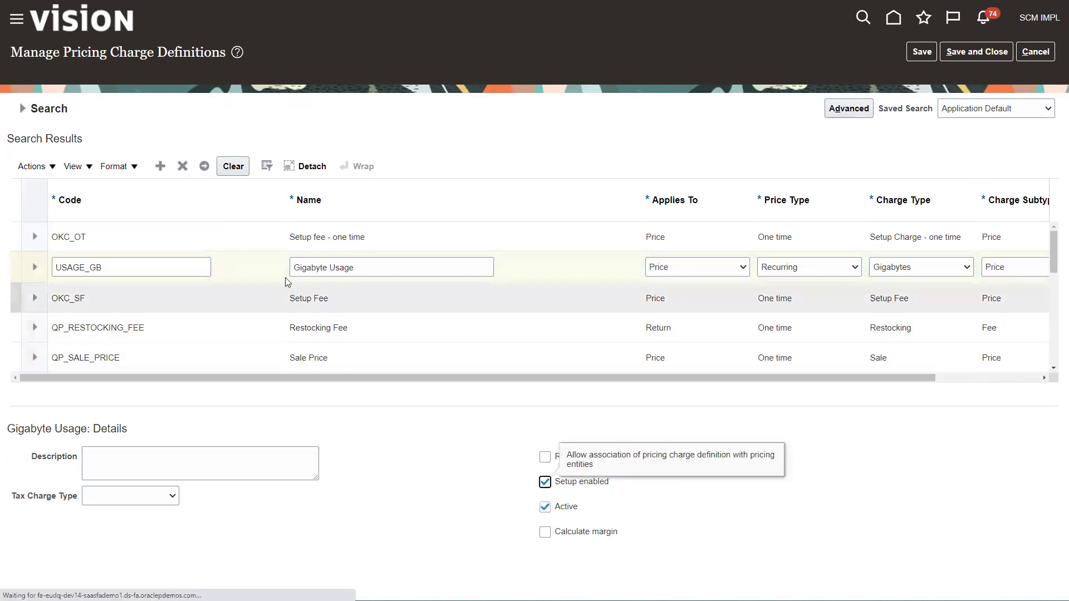
left_click(262, 236)
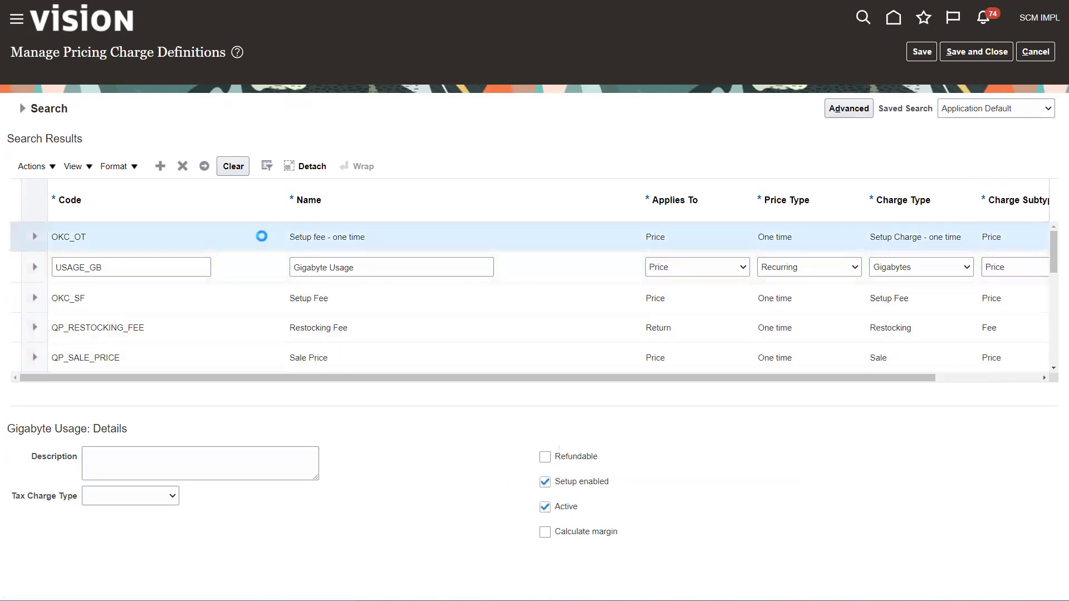
left_click(545, 507)
left_click(545, 482)
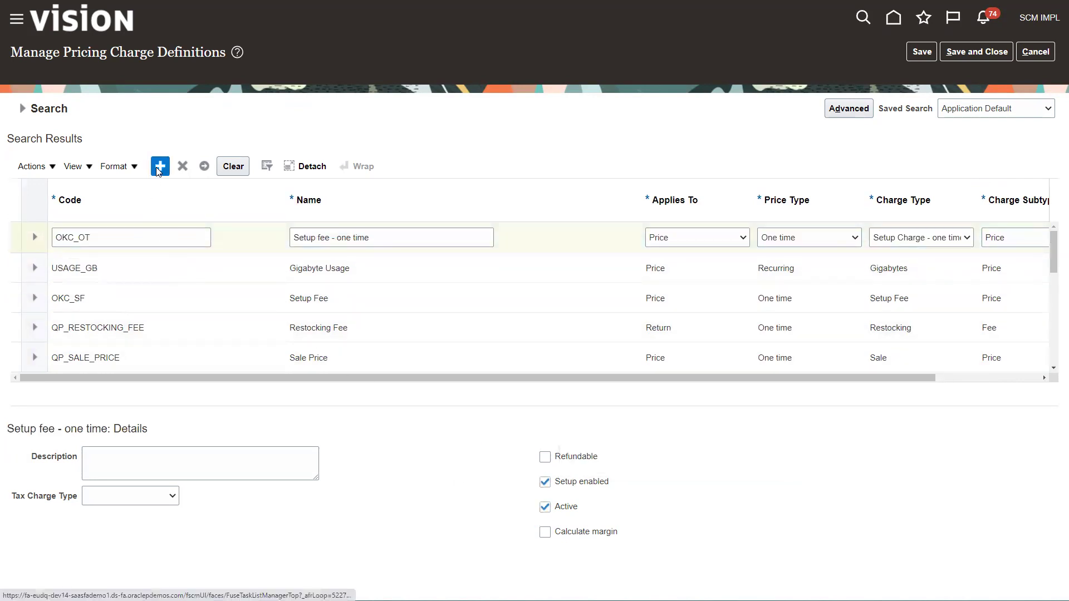
left_click(114, 241)
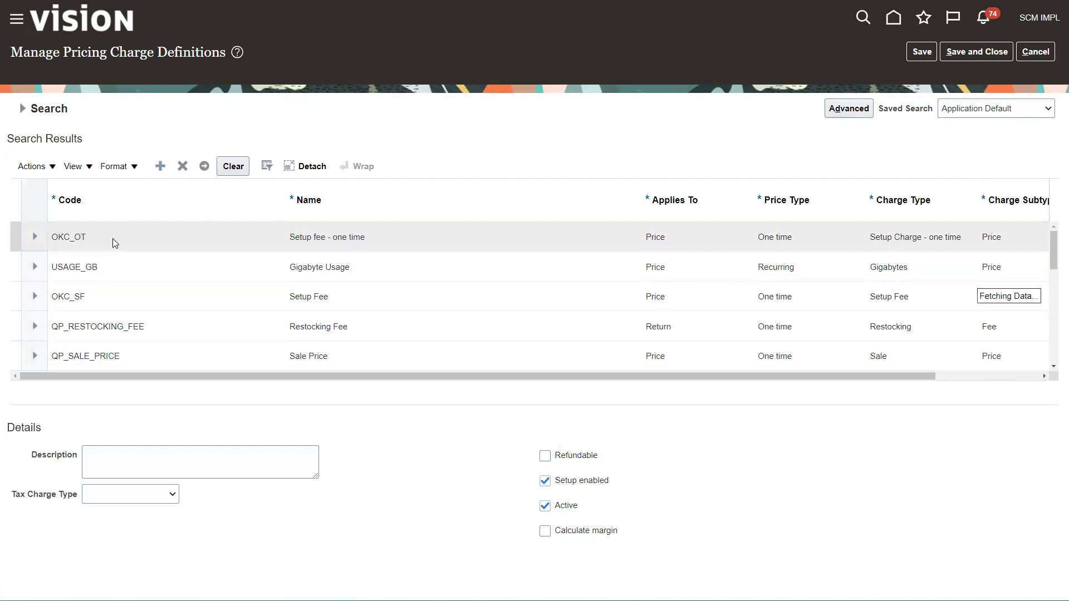
Enter code OKC_MONTHL and name 'Monthly charge' in the new charge row
type("OKC_MONTHLY")
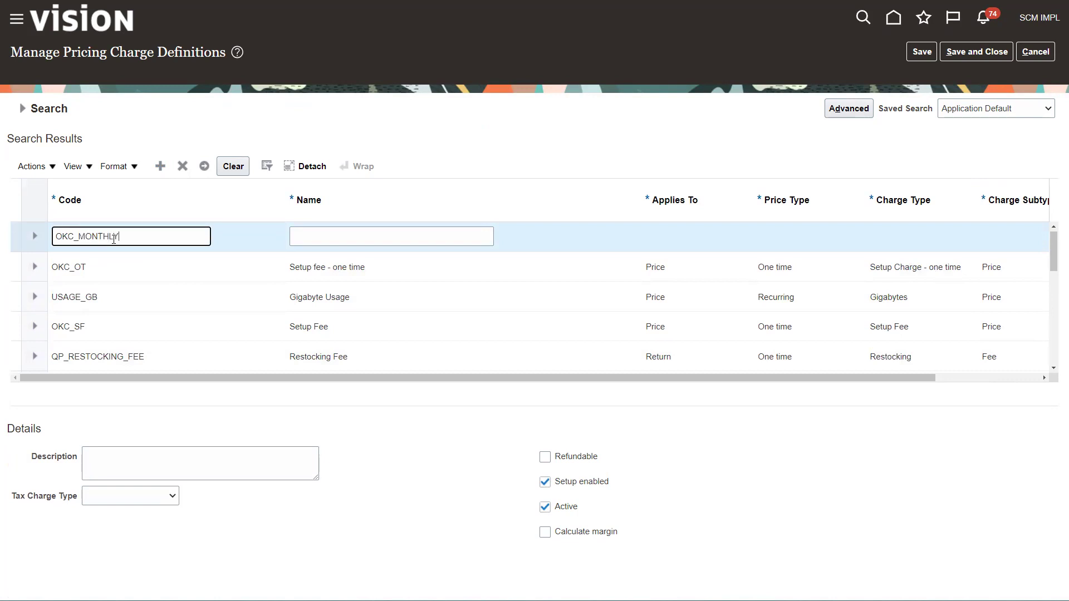
key("Tab")
type("MOnth")
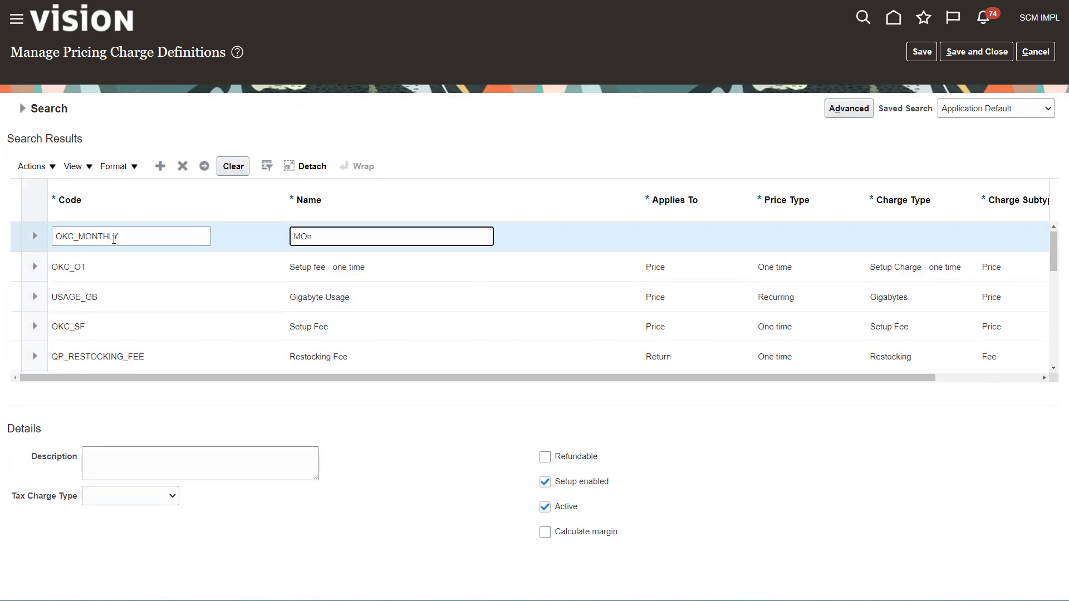
key("BackSpace")
key("BackSpace")
type("onthly")
type(" fee")
key("BackSpace")
key("BackSpace")
key("BackSpace")
key("BackSpace")
type("charge")
Dismiss the missing-values error and delete the incomplete row, confirming the deletion
left_click(102, 259)
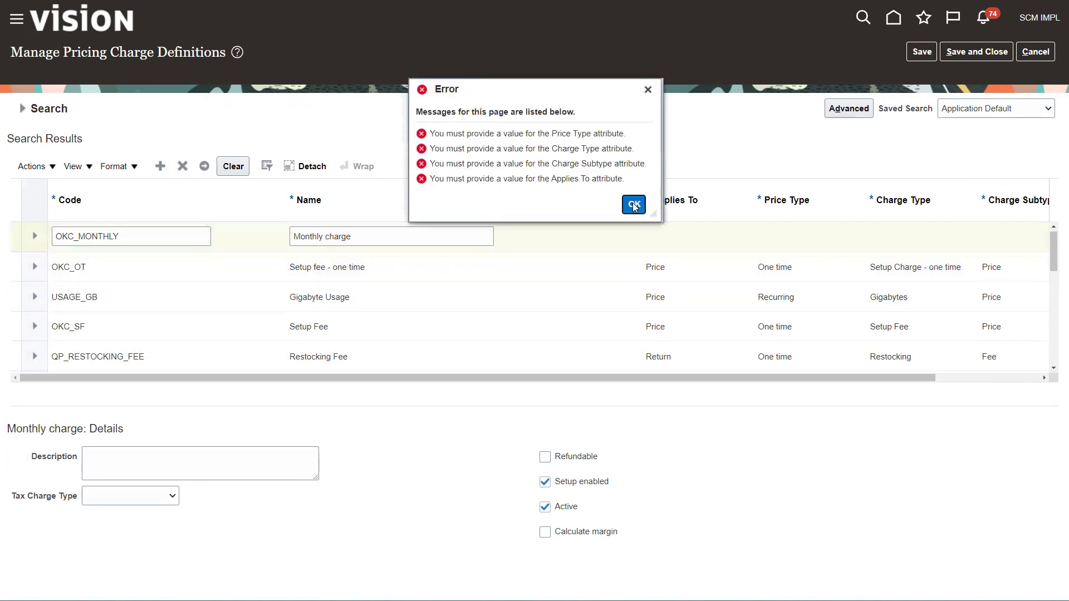
left_click(633, 203)
left_click(365, 239)
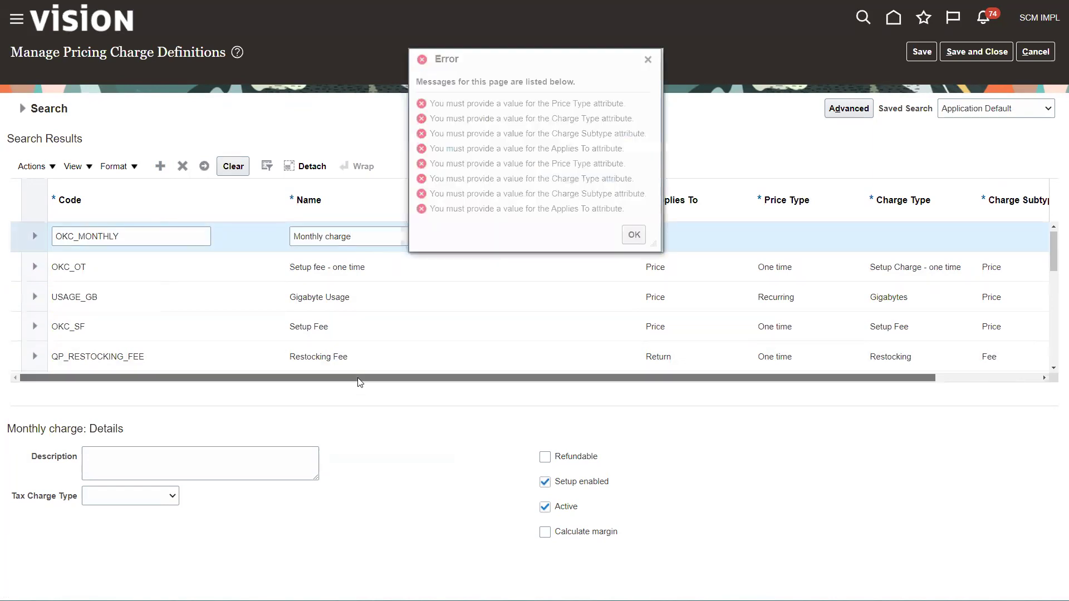
left_click_drag(358, 378, 379, 378)
left_click(648, 59)
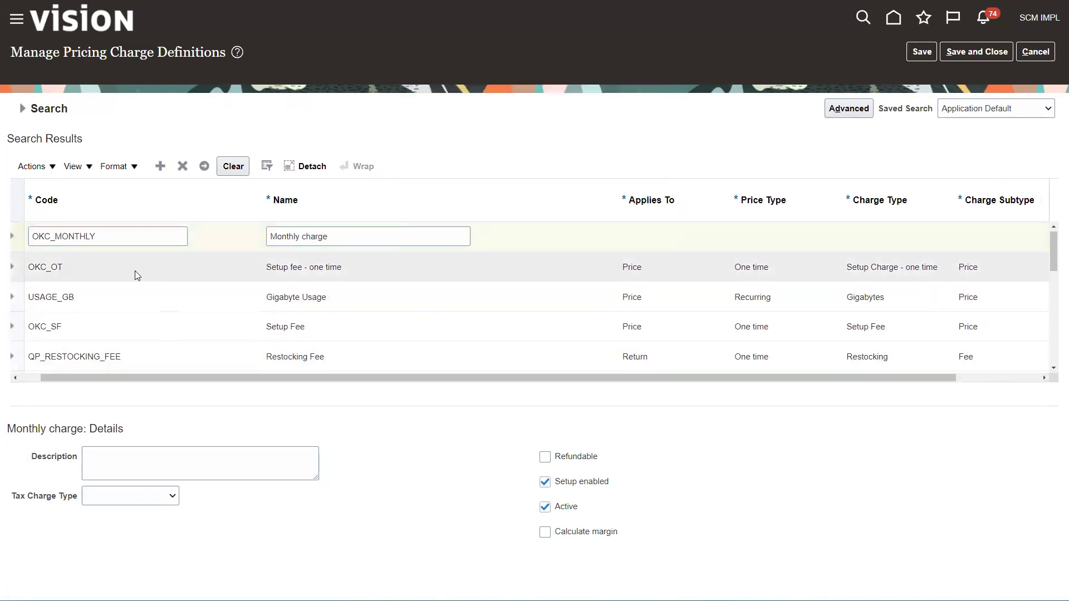
left_click(182, 166)
left_click(614, 318)
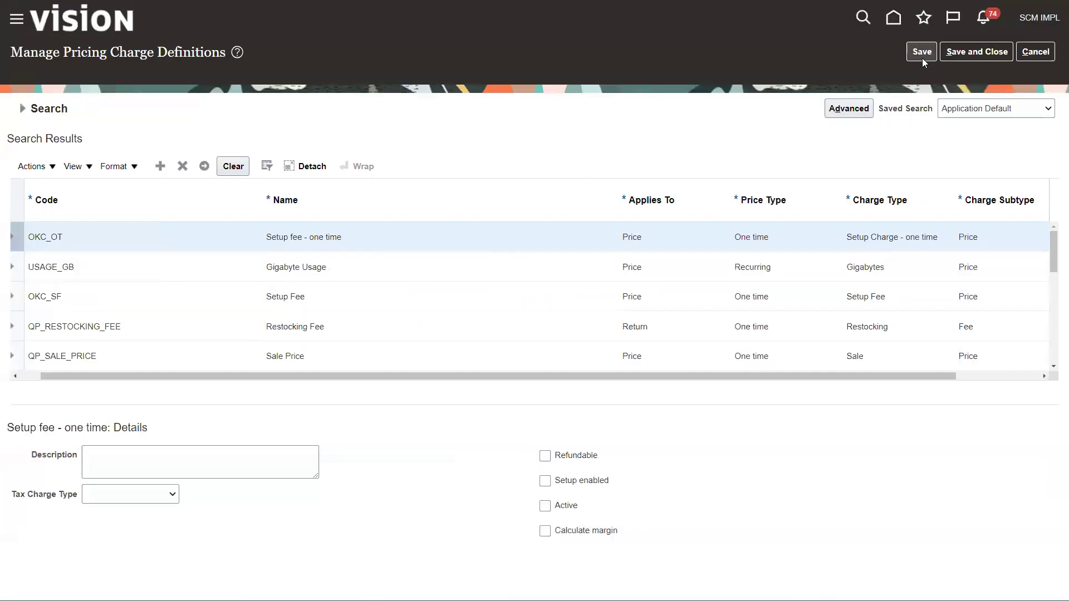
Save the charge definitions, then re-tick Setup enabled and Active for Setup fee - one time
left_click(922, 52)
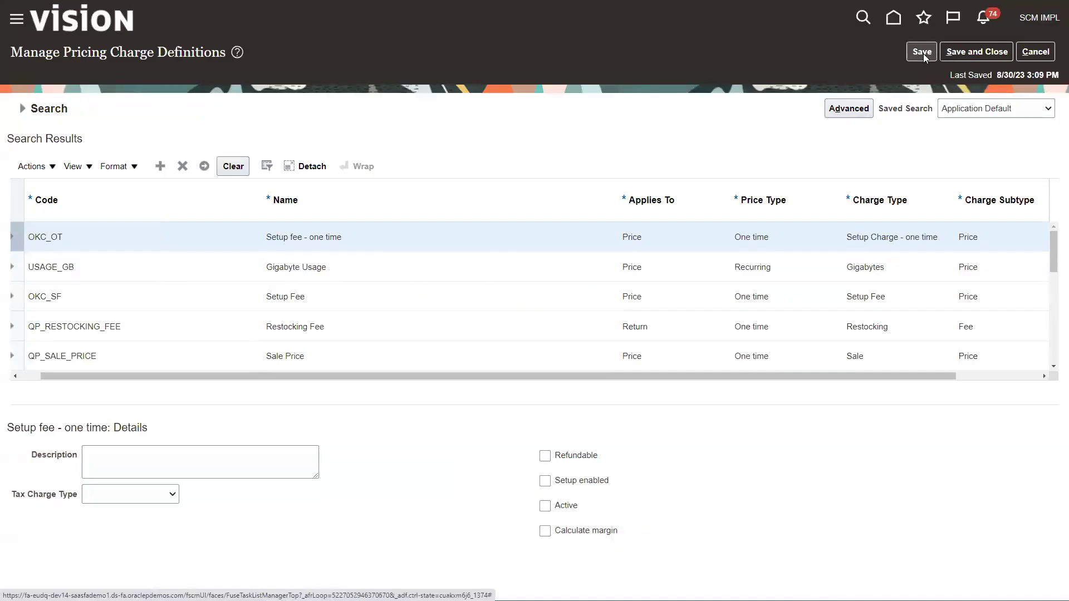
left_click(114, 235)
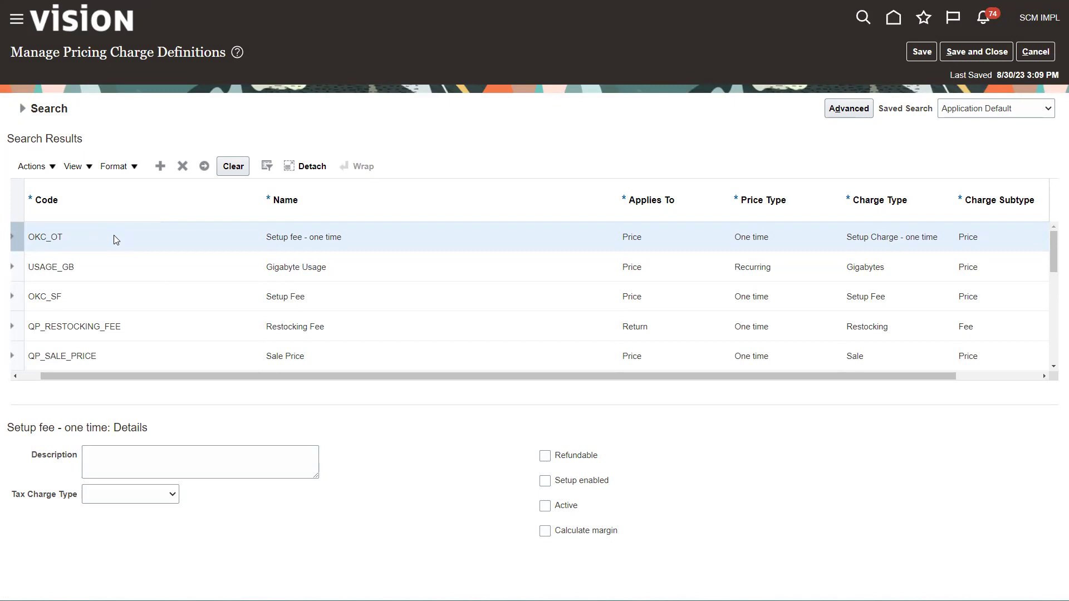
left_click(545, 480)
left_click(545, 506)
left_click(188, 277)
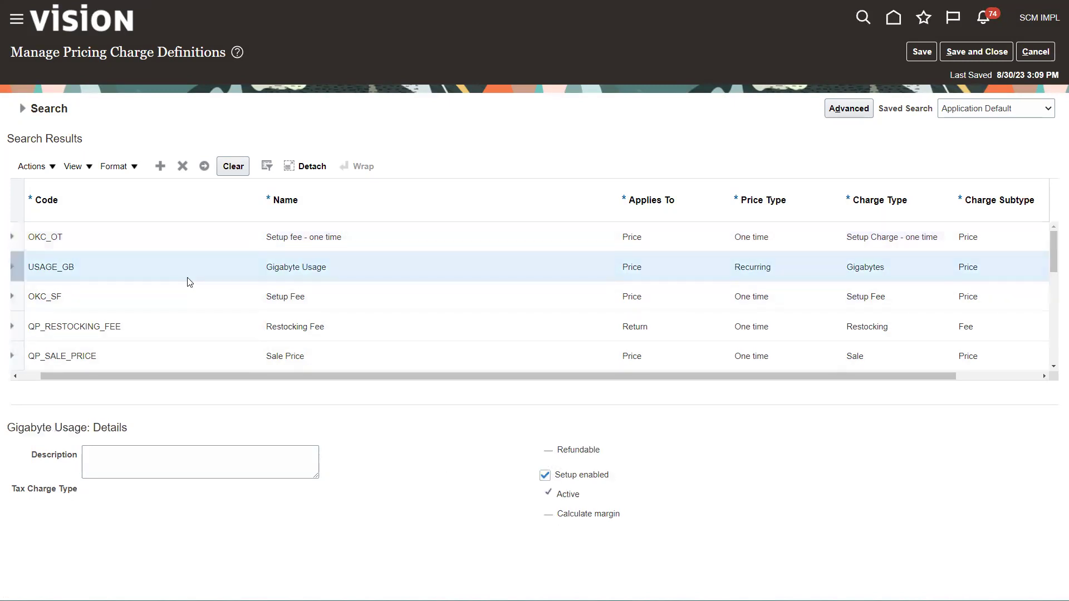
Add a new charge row with code OKC_MONTHL and name 'Monthly Charge'
left_click(215, 238)
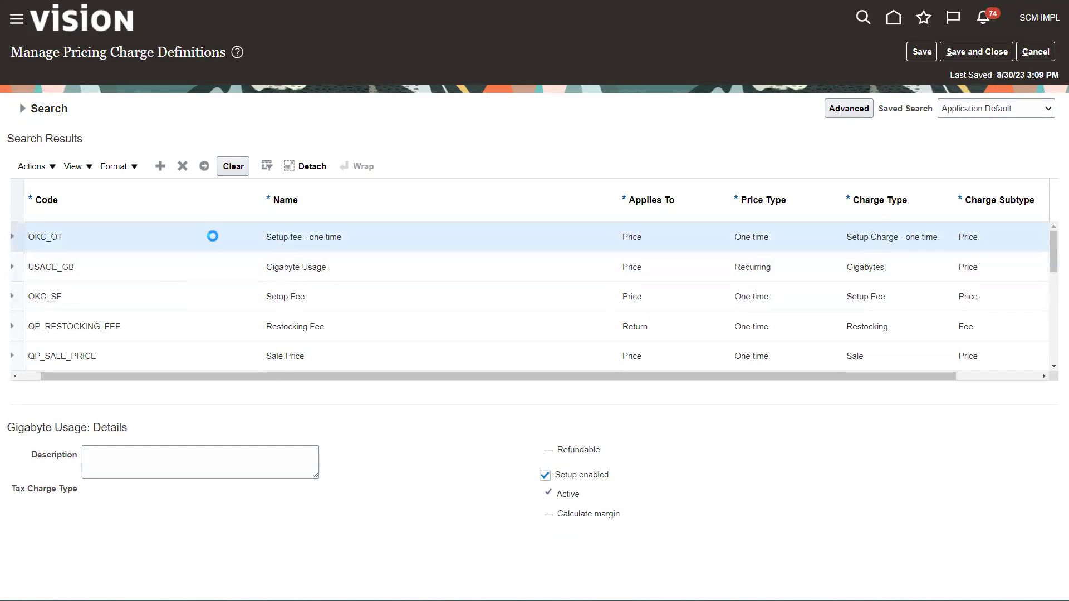
left_click(160, 166)
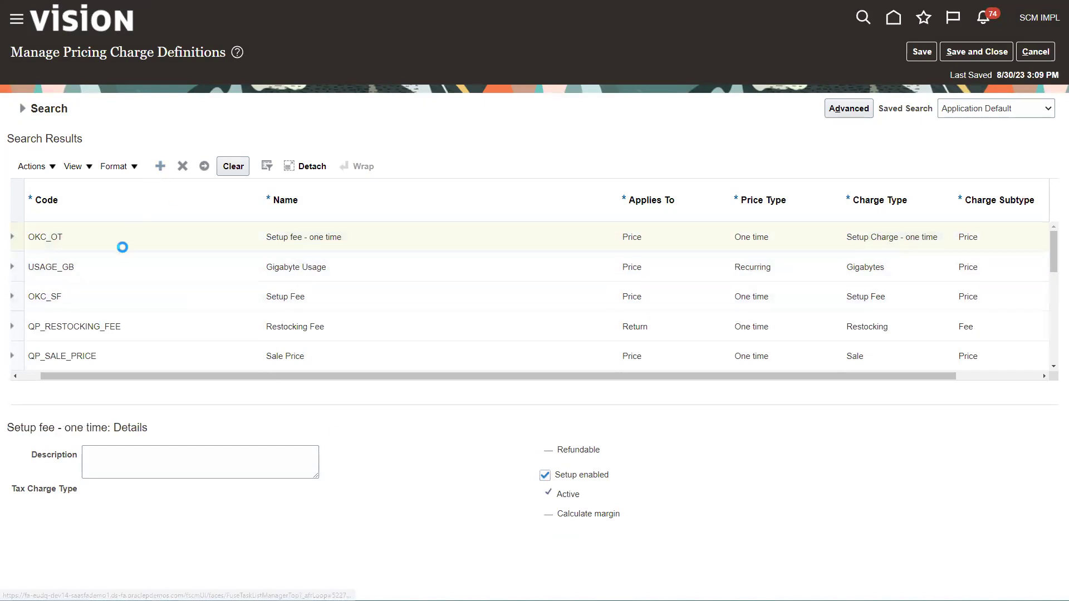
left_click(125, 236)
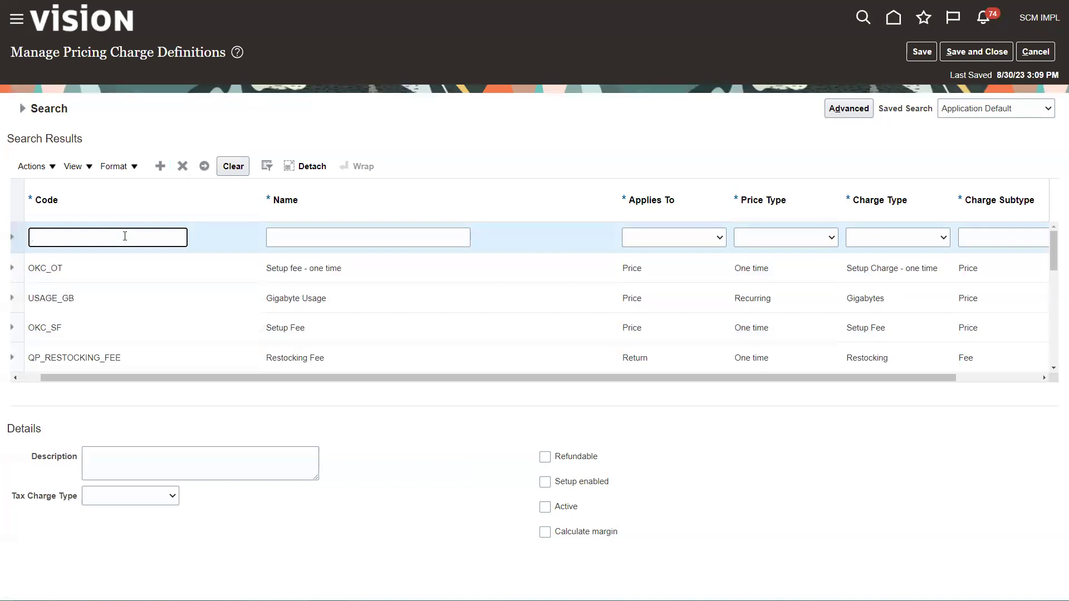
type("OKC_MONTHLY")
key("Tab")
type("MO")
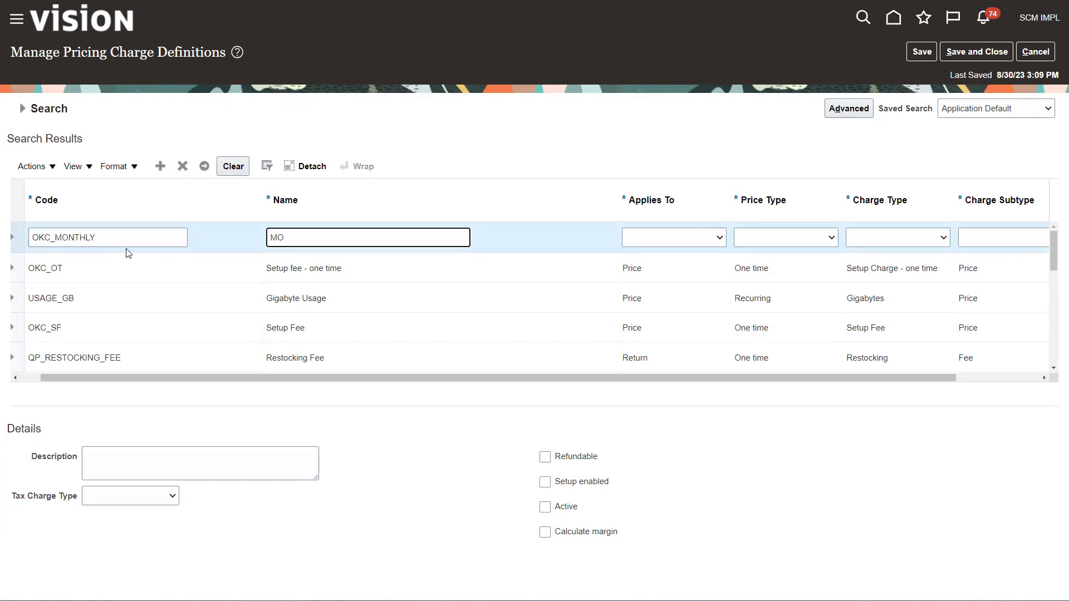
type("onthly Charge")
Set price type Recurring, charge type Monthly Charge and subtype Price
key("Tab")
key("r")
key("Tab")
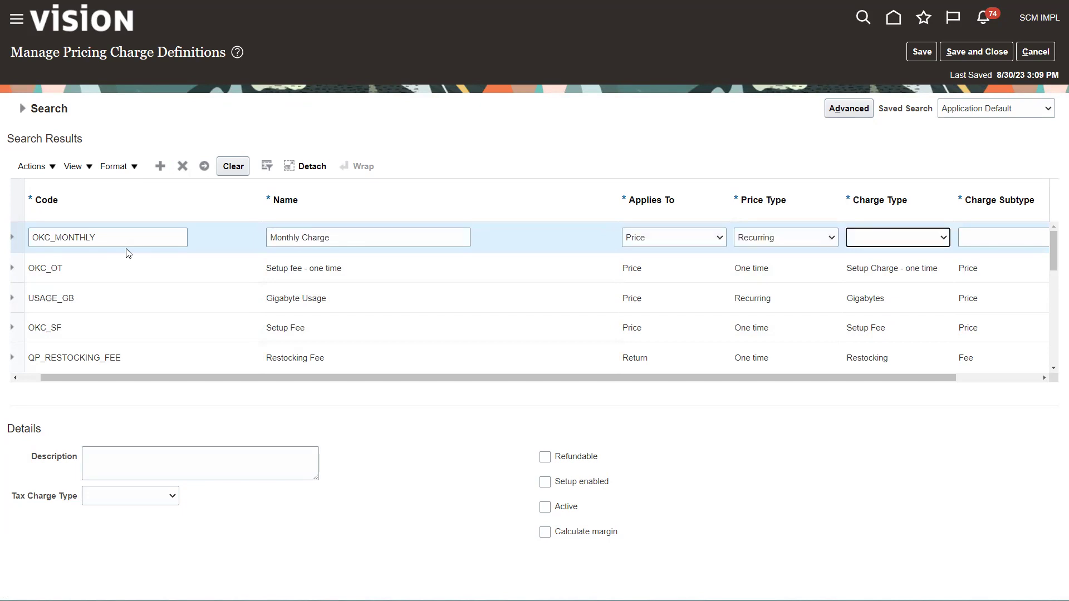
left_click(945, 238)
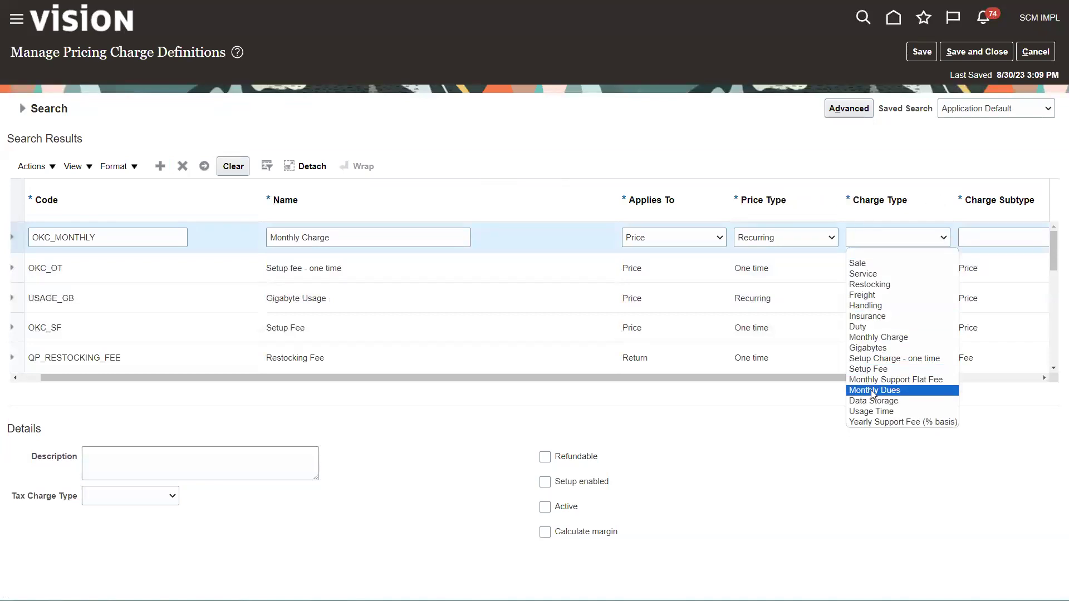
left_click(878, 337)
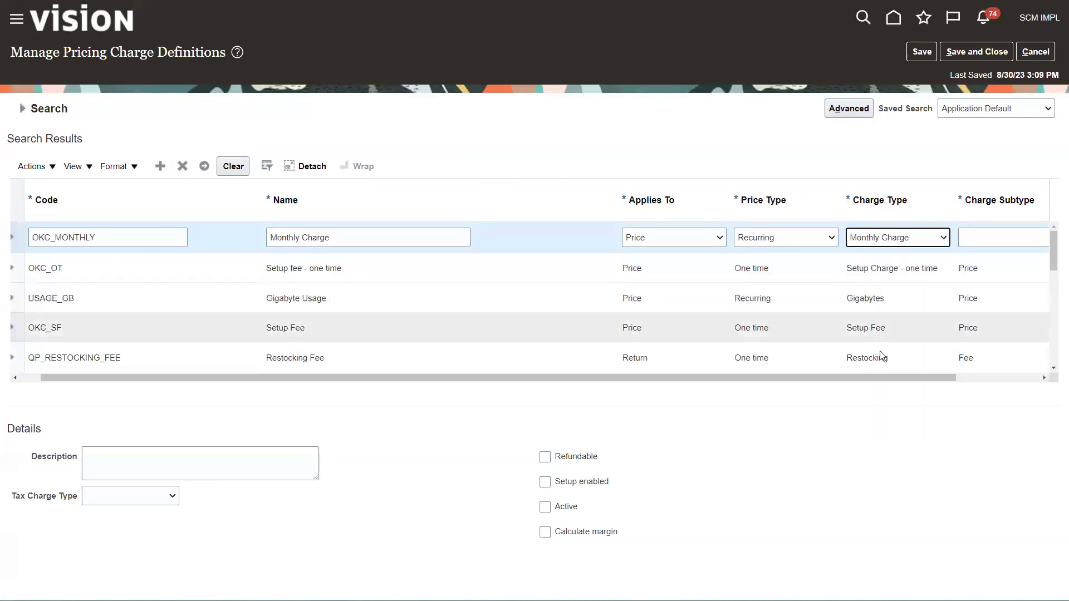
key("Tab")
left_click(918, 237)
left_click(893, 265)
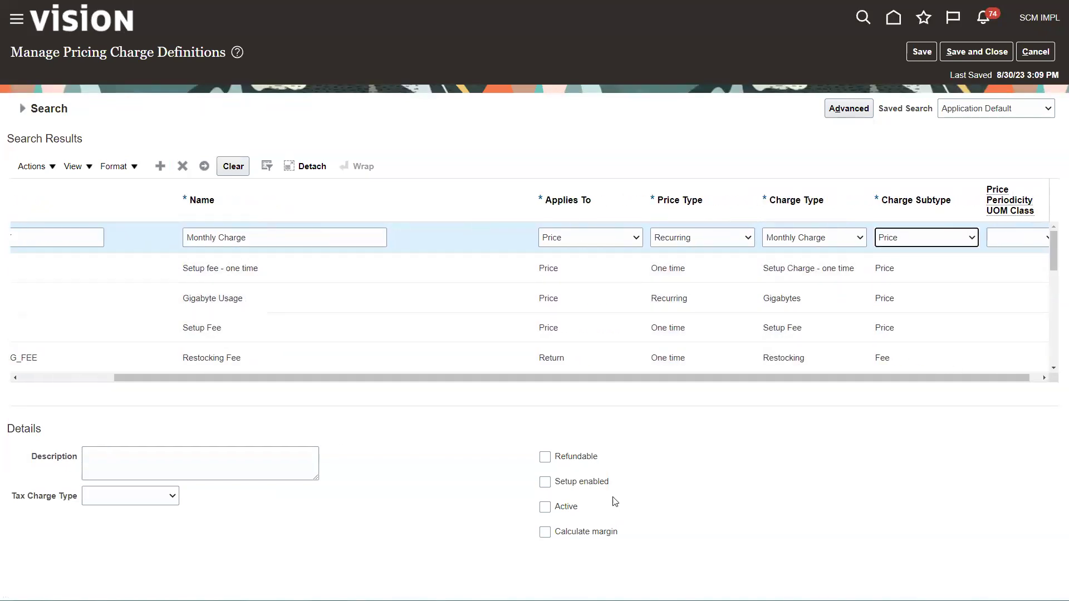
Mark the charge Setup enabled and Active, save, and close the charge definitions page
left_click(545, 482)
left_click(545, 507)
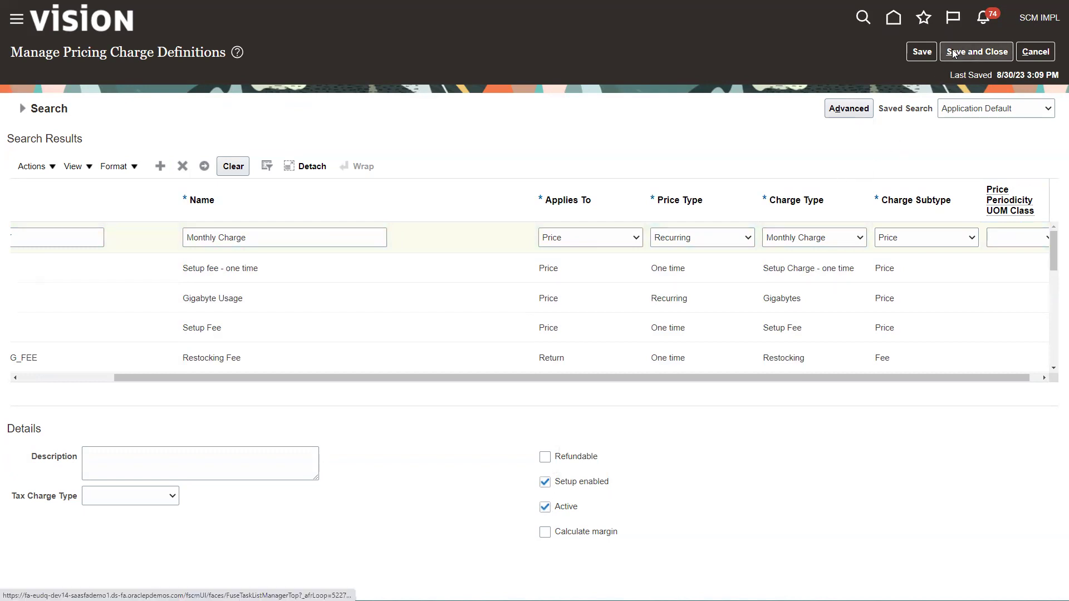
left_click(921, 53)
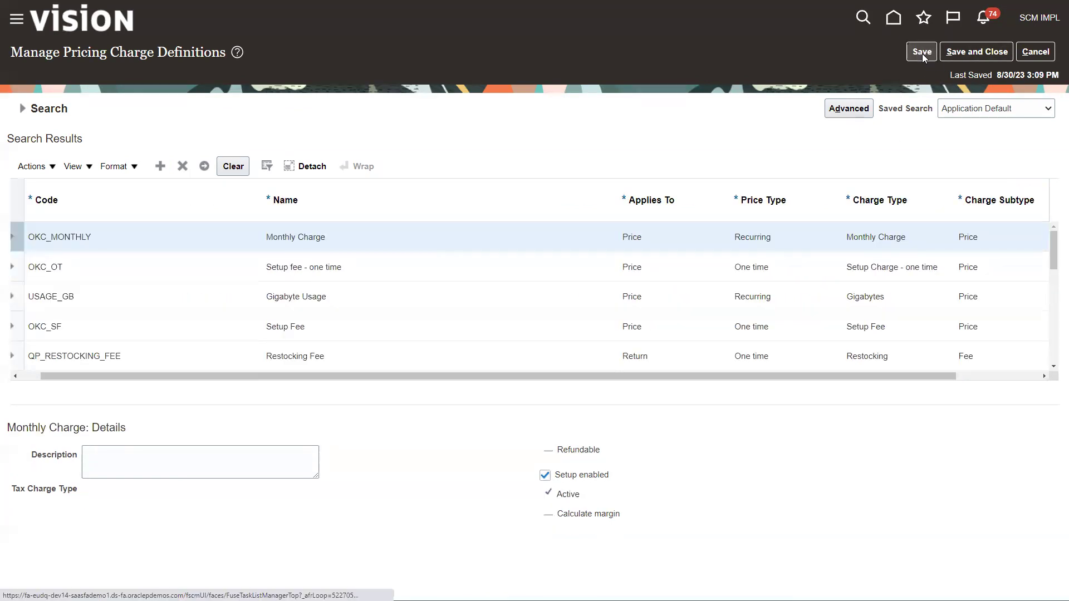
left_click(976, 51)
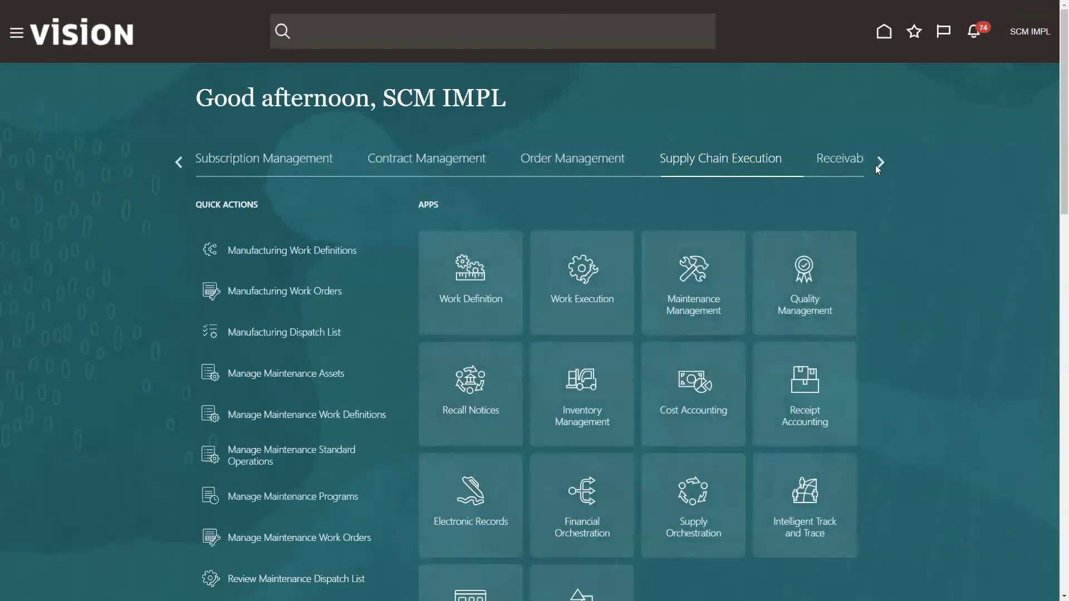
Browse the home page work-area tabs and select Order Management
left_click(880, 163)
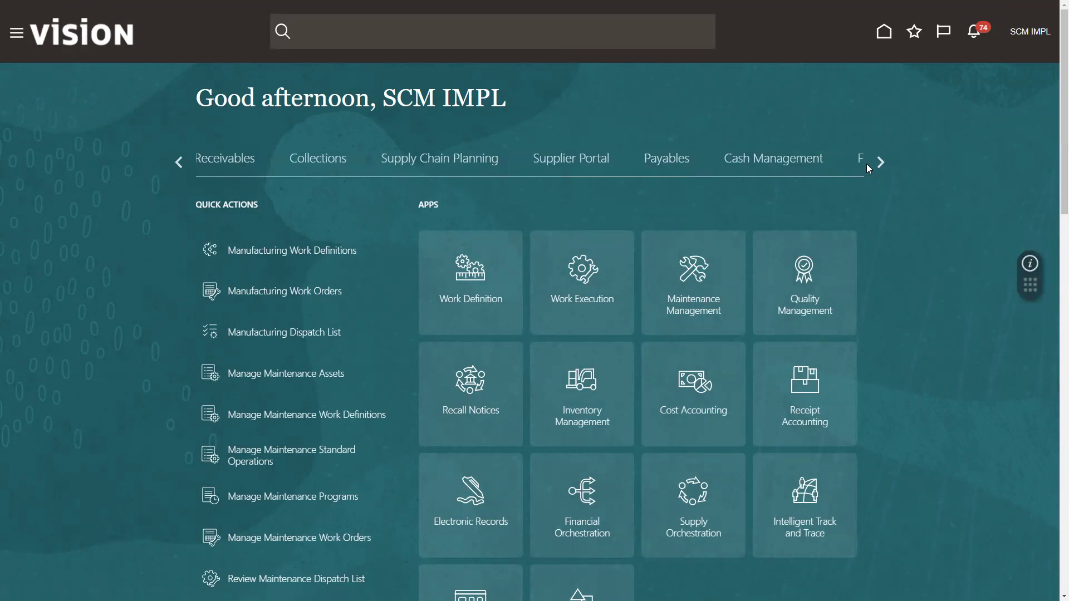
left_click(879, 162)
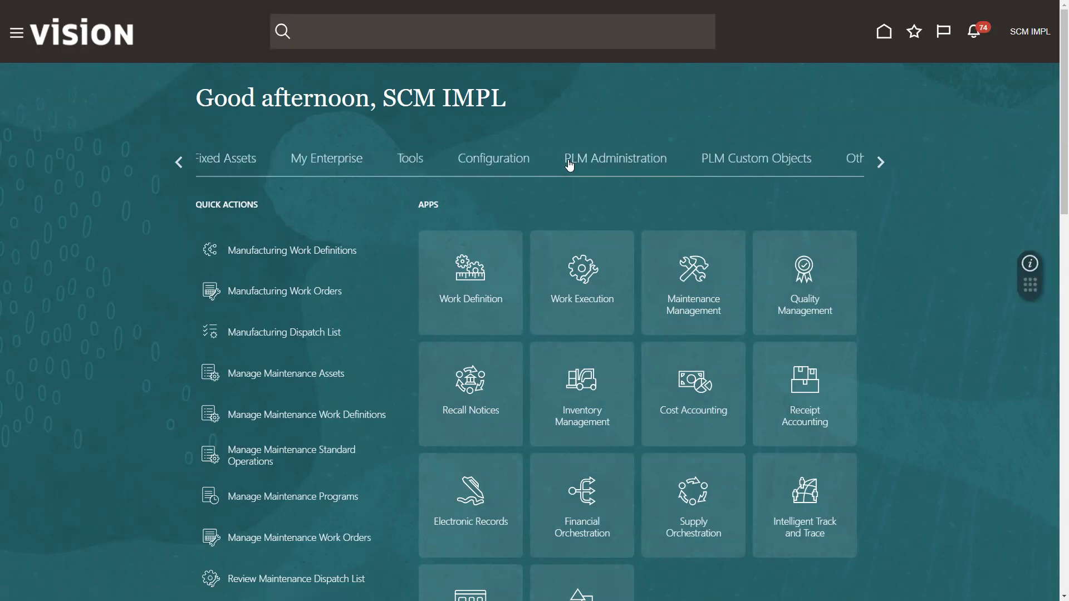
left_click(180, 162)
left_click(179, 162)
left_click(180, 162)
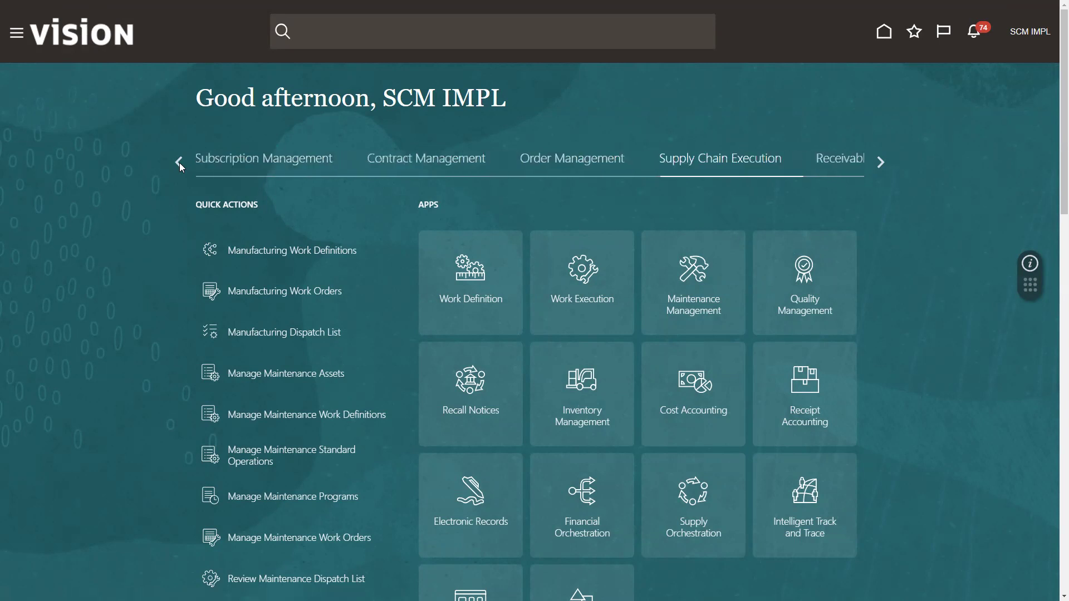
left_click(558, 160)
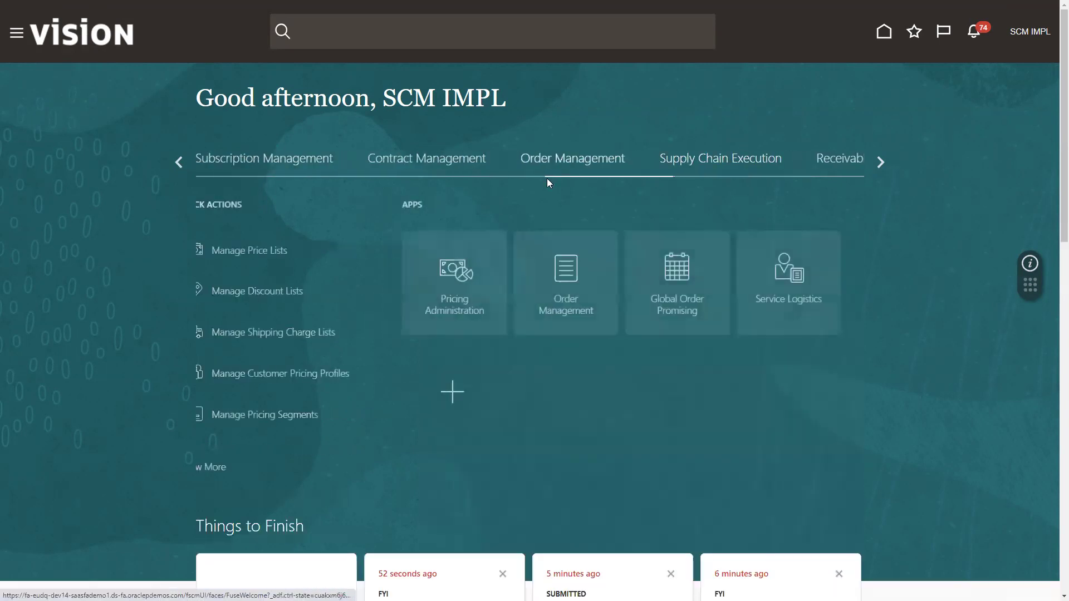
In Pricing Administration, add item SR551101 (Cloud Backup Service) to the Corporate Segment Price List
left_click(472, 284)
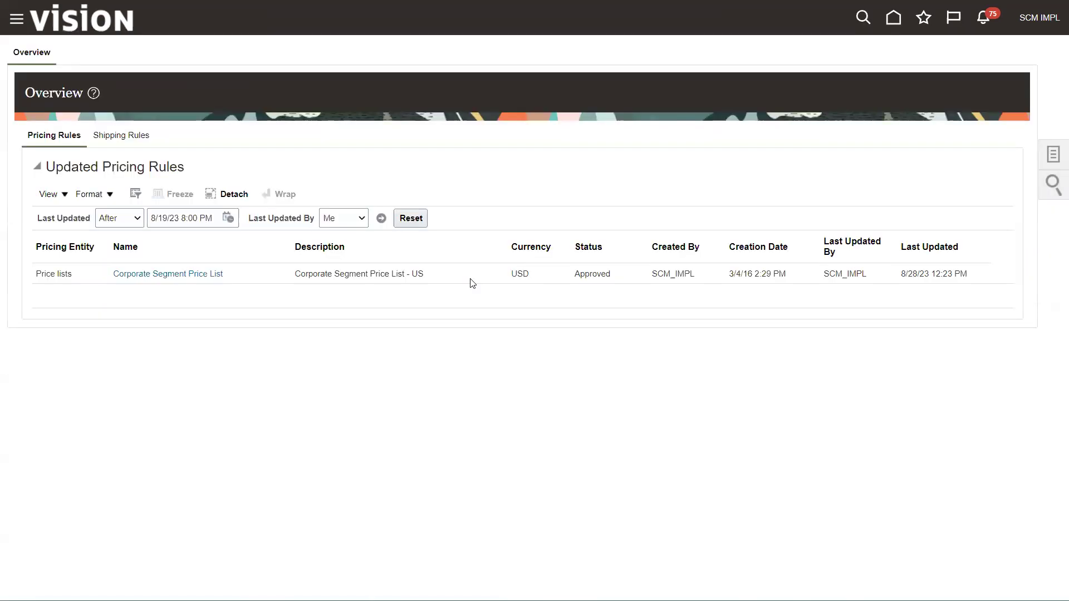
left_click(180, 278)
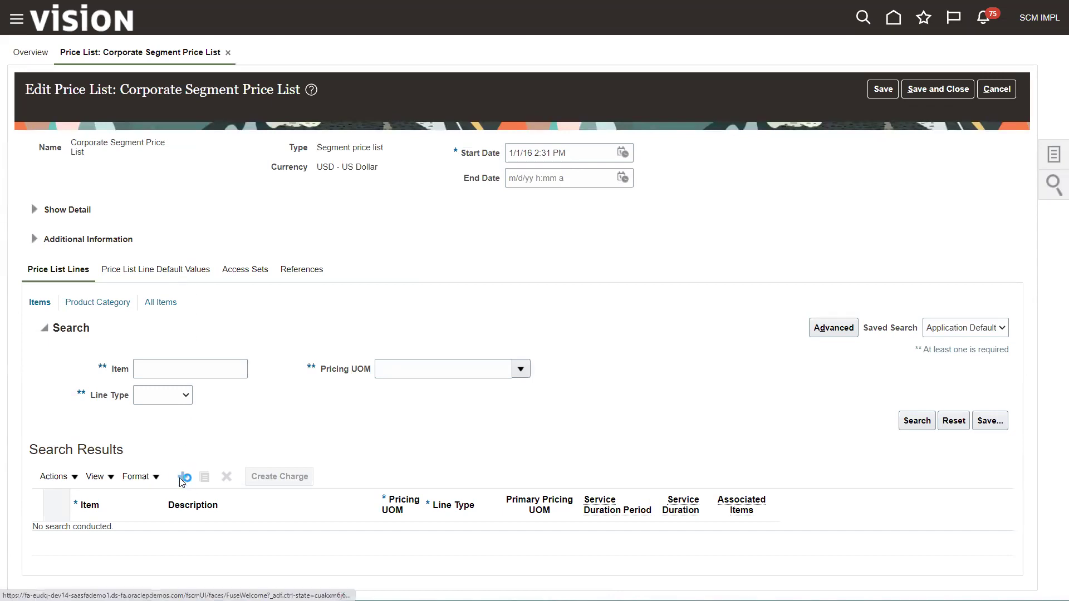
left_click(118, 538)
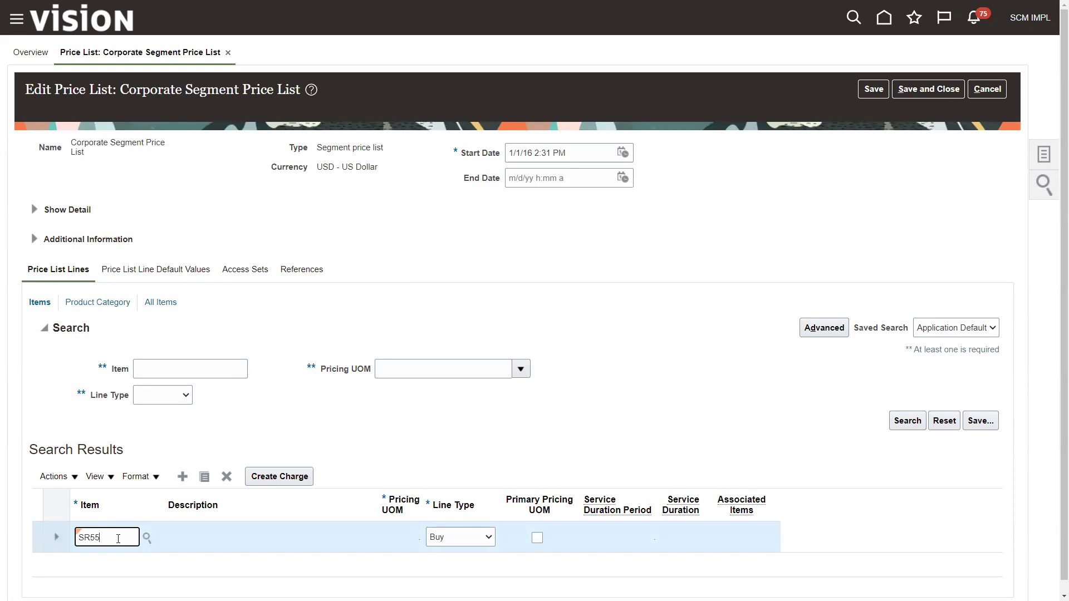
type("SR551101")
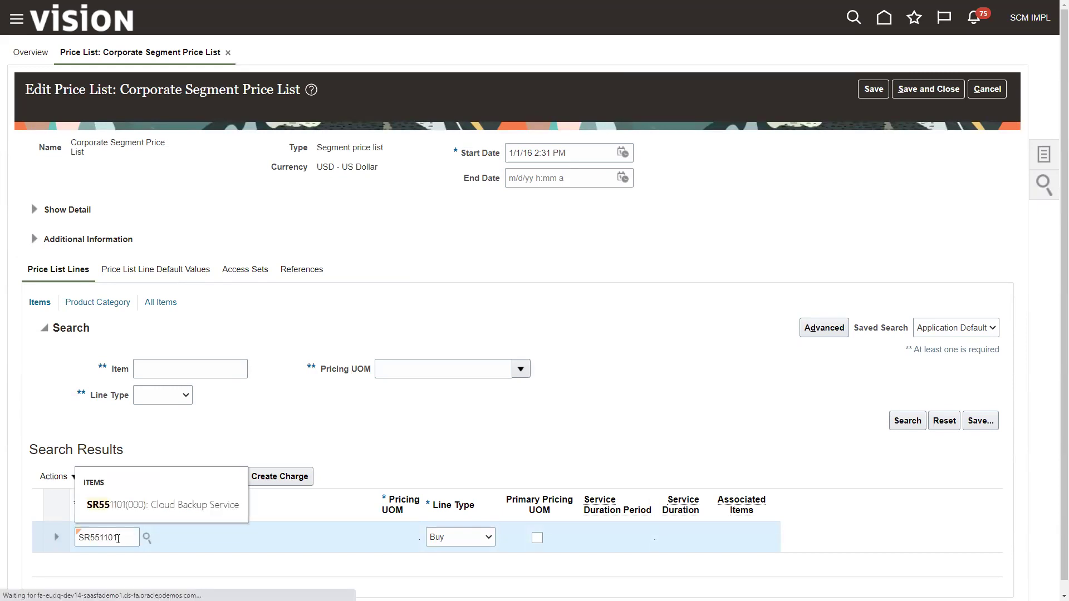
left_click(163, 497)
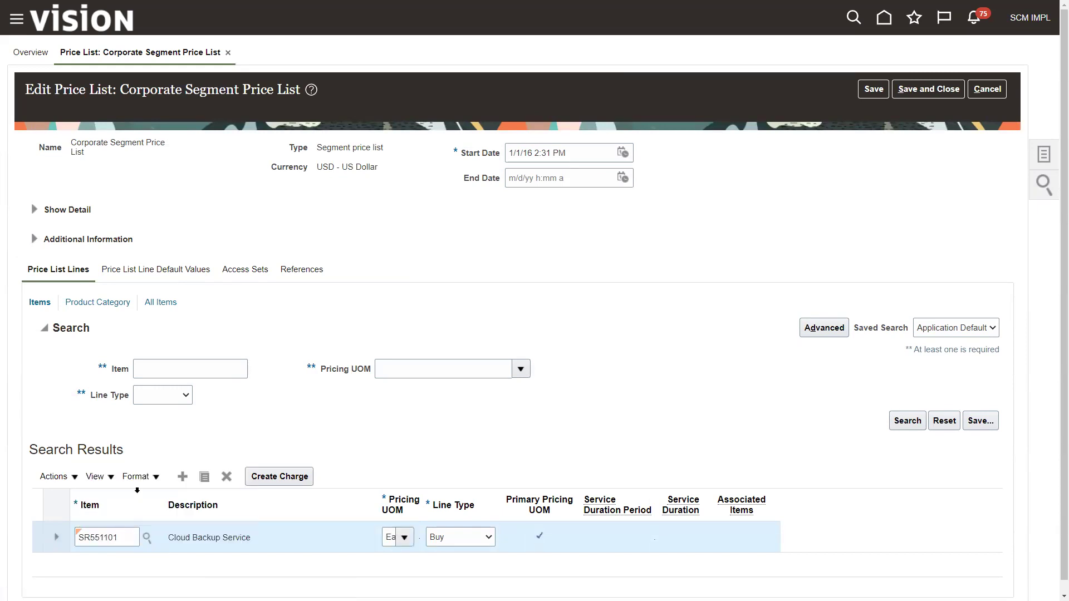
scroll(261, 421, "down", 1)
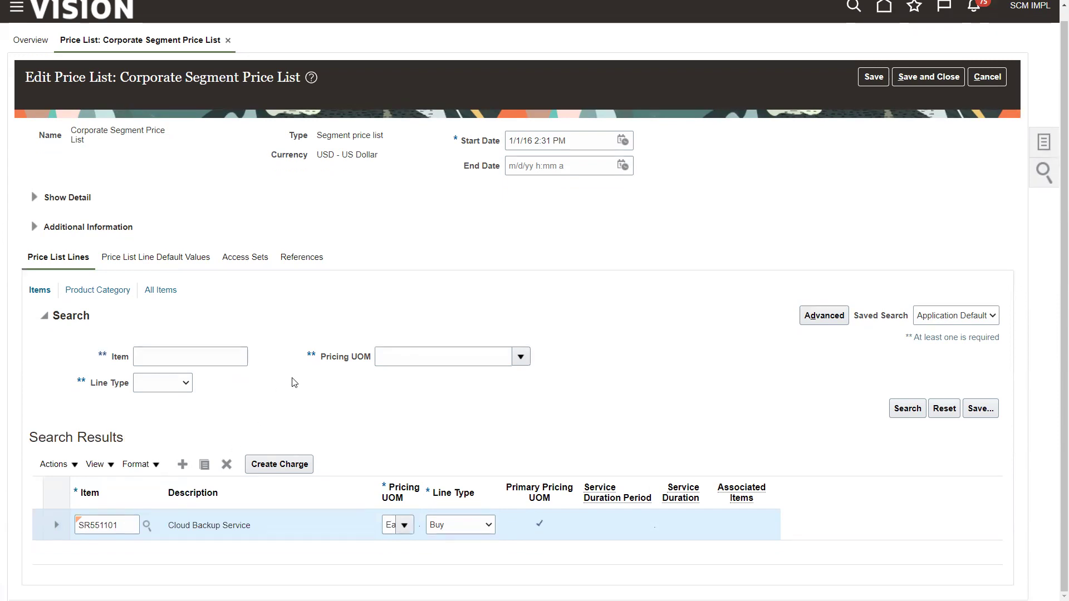
Create a charge for SR551101 using the Setup fee - one time definition
left_click(268, 476)
scroll(338, 428, "down", 6)
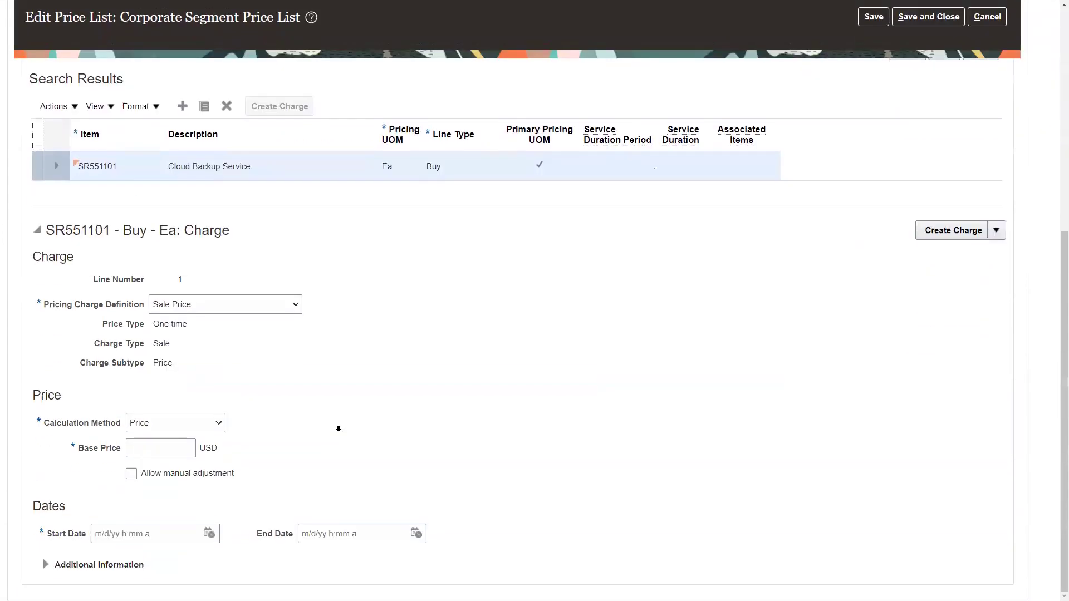
left_click(291, 305)
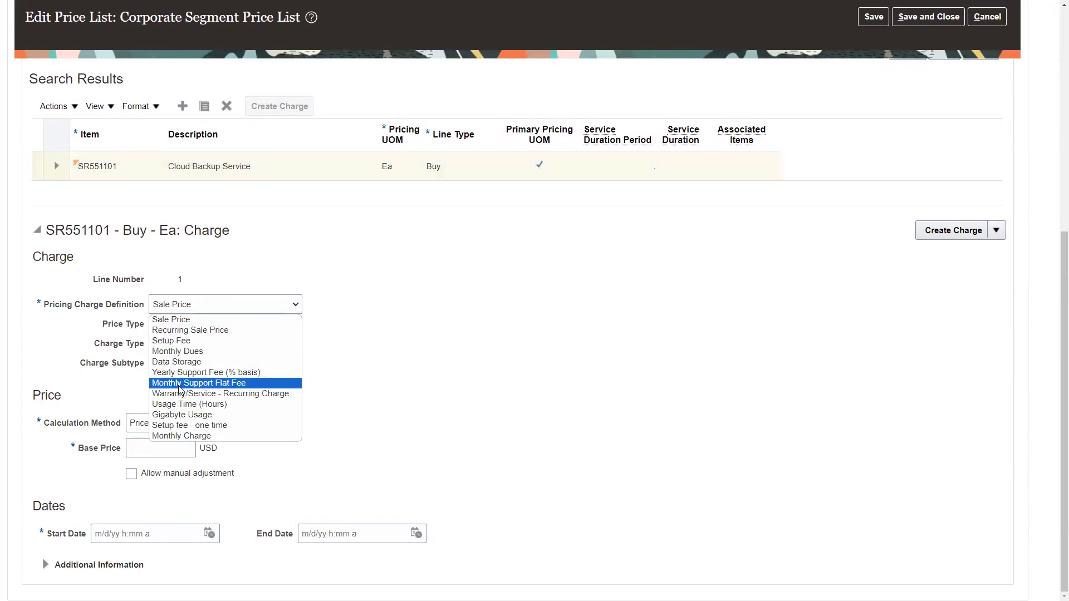
left_click(184, 426)
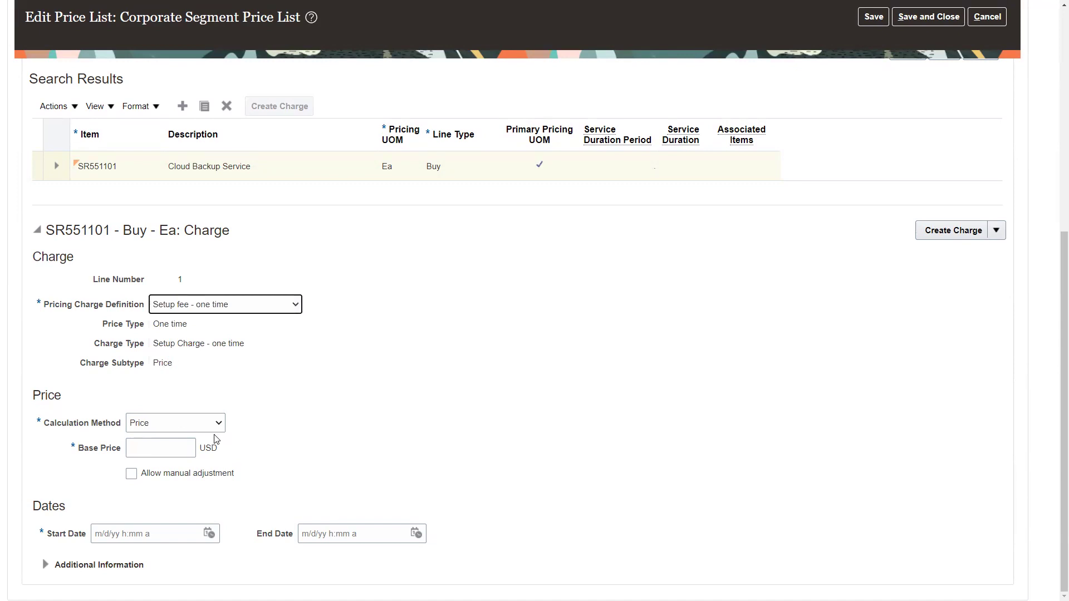
Set the base price to 50.00 and the start date to 1/1/2020 1:00 AM
left_click(172, 451)
type("50.00")
key("Tab")
left_click(152, 533)
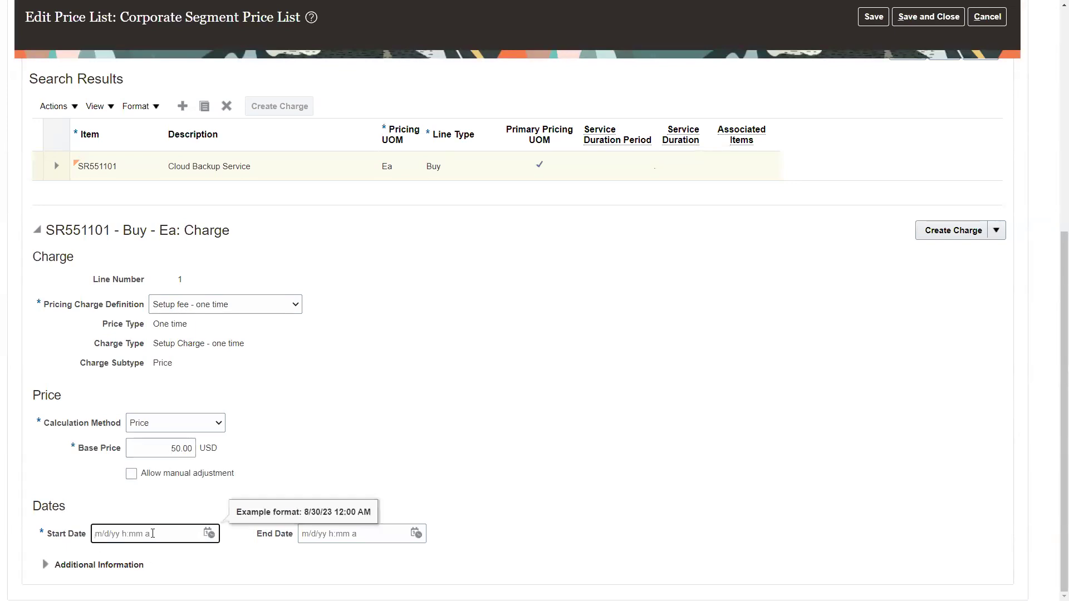
type("1/1/2020 1:00 AM")
key("Tab")
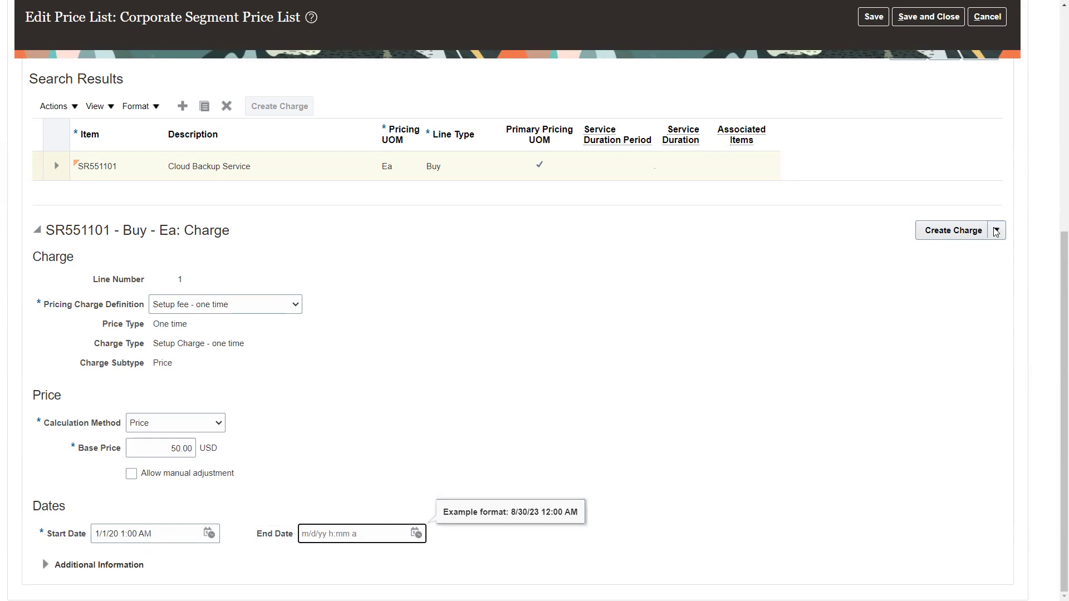
Start a second charge using the Gigabyte Usage definition with Month periodicity
left_click(937, 230)
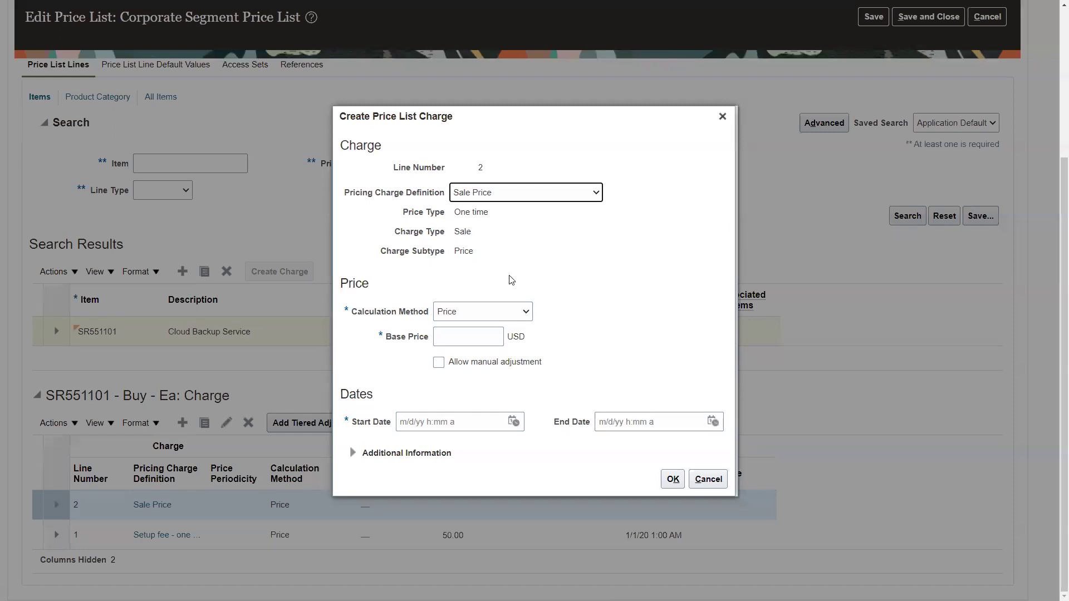
left_click(596, 192)
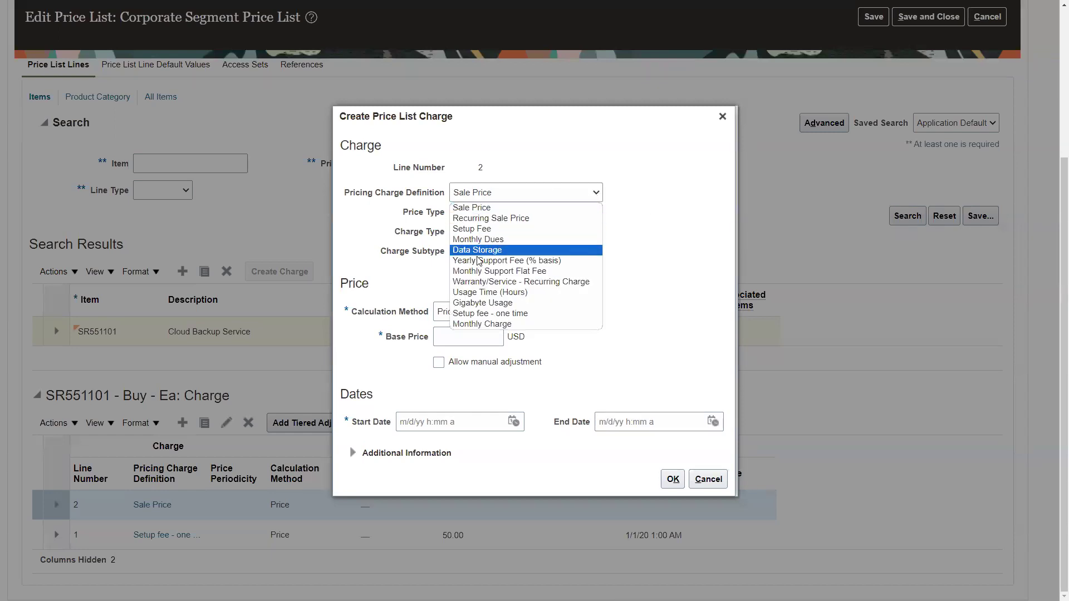
left_click(482, 303)
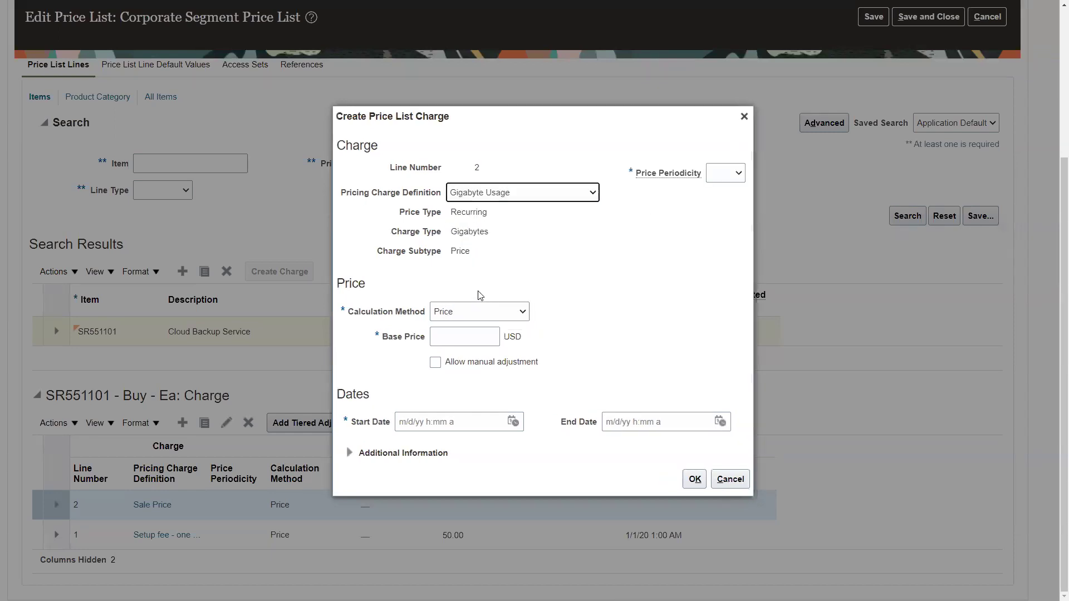
left_click(731, 175)
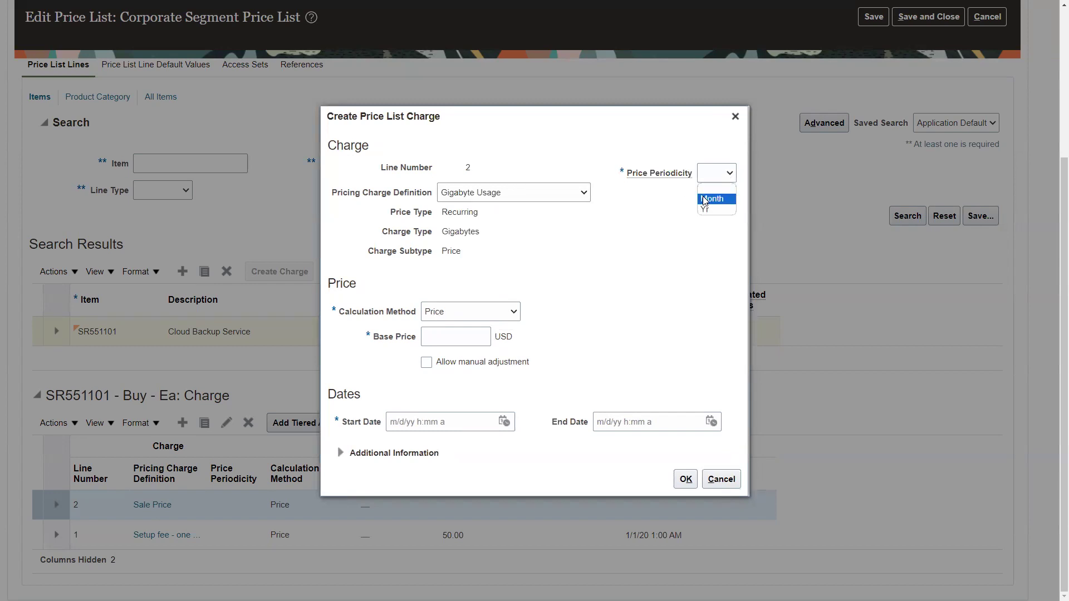
left_click(704, 200)
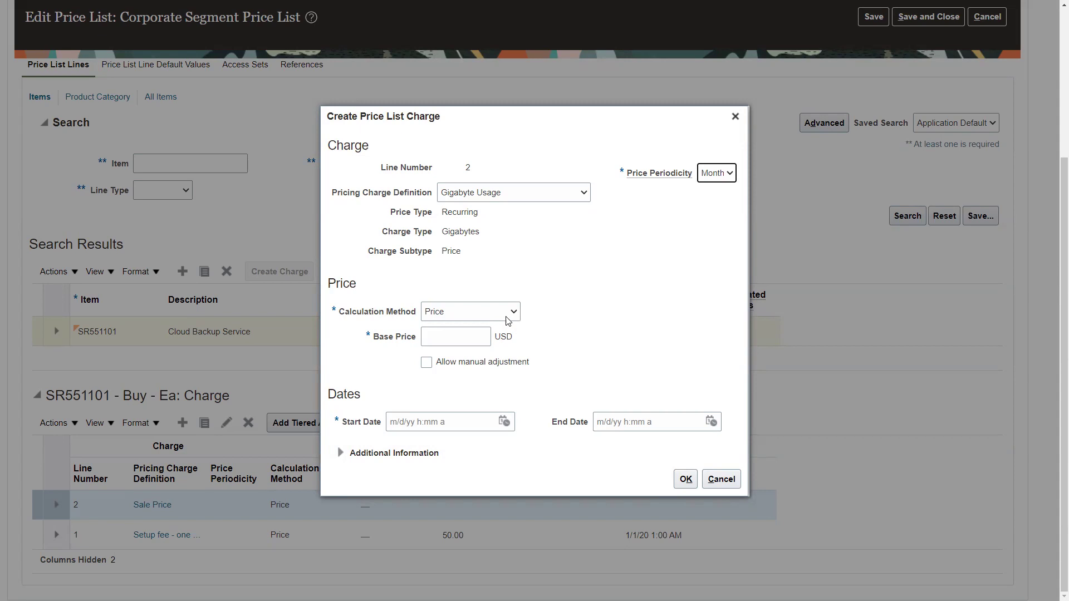
Give it base price 1.99, allow manual adjustment, start 1/1/20 1:00 AM, and confirm
left_click(469, 339)
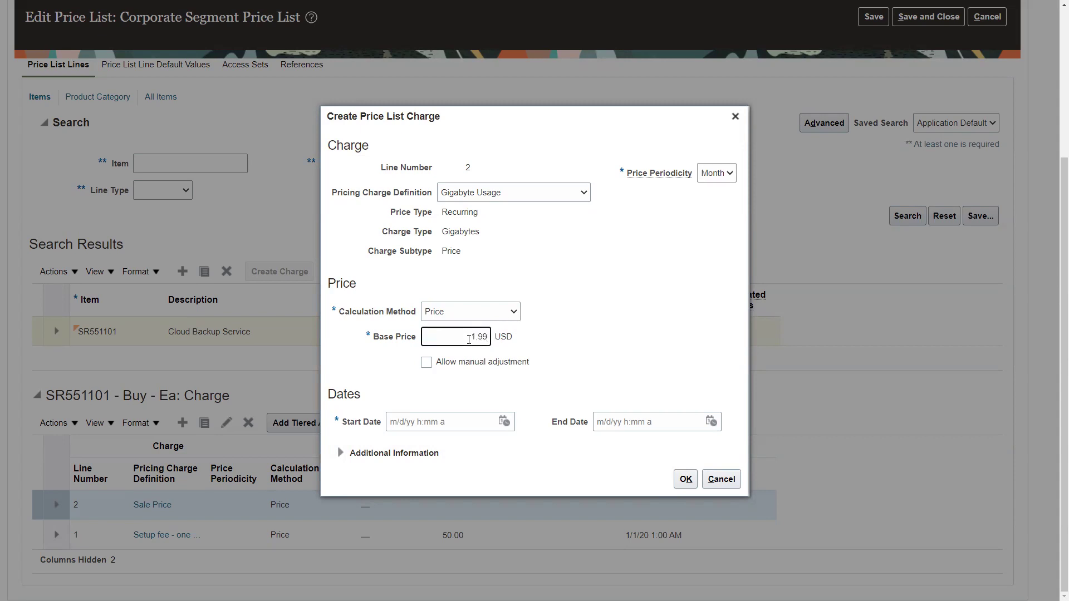
type("1.99")
left_click(426, 362)
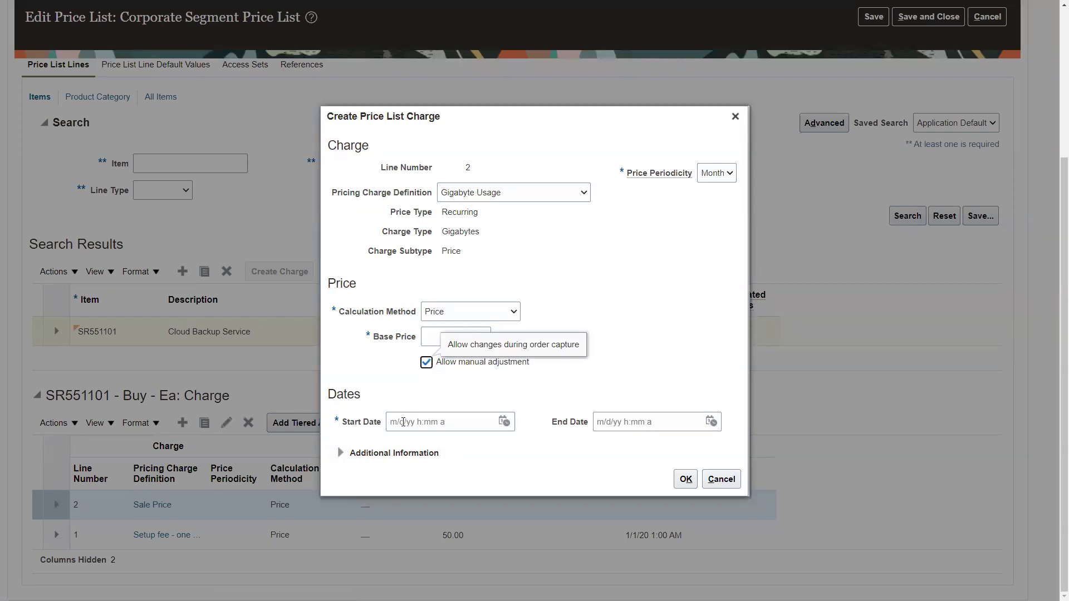
left_click(404, 422)
type("1/1/")
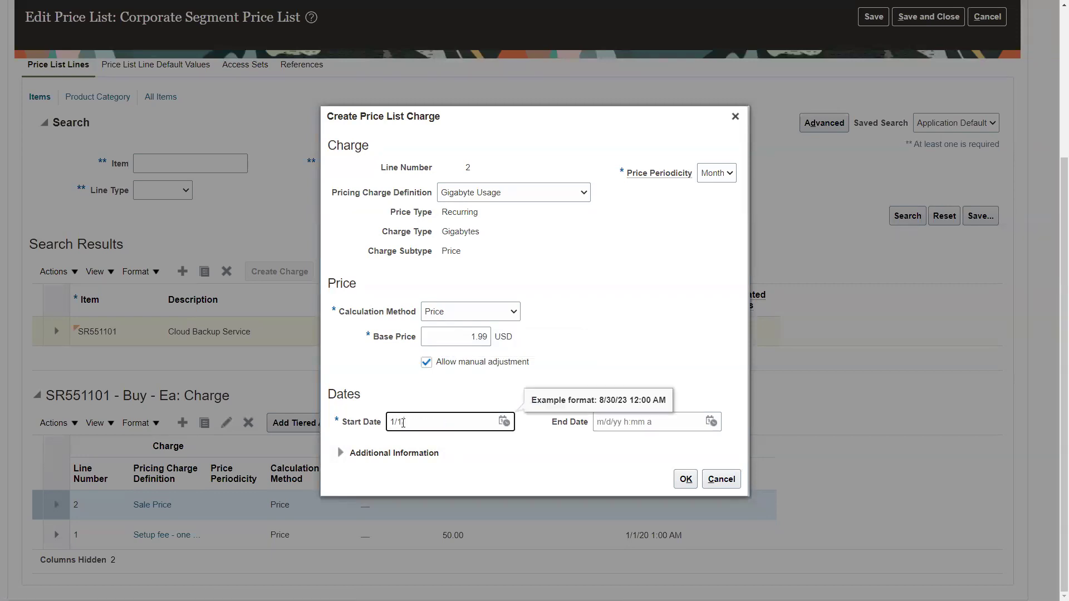
type("20 1:00 AM")
key("Tab")
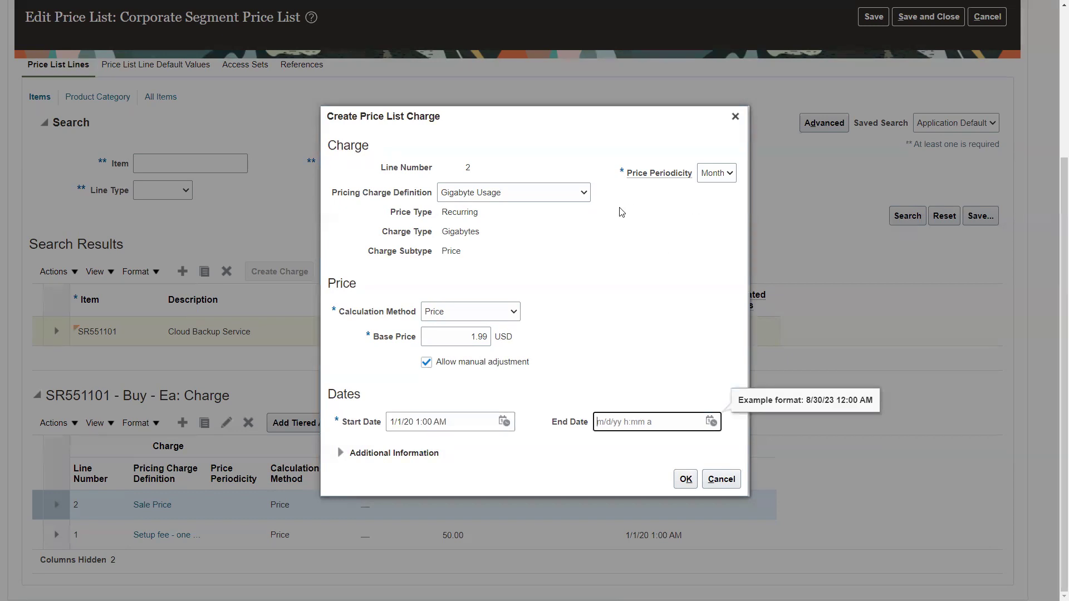
left_click(684, 479)
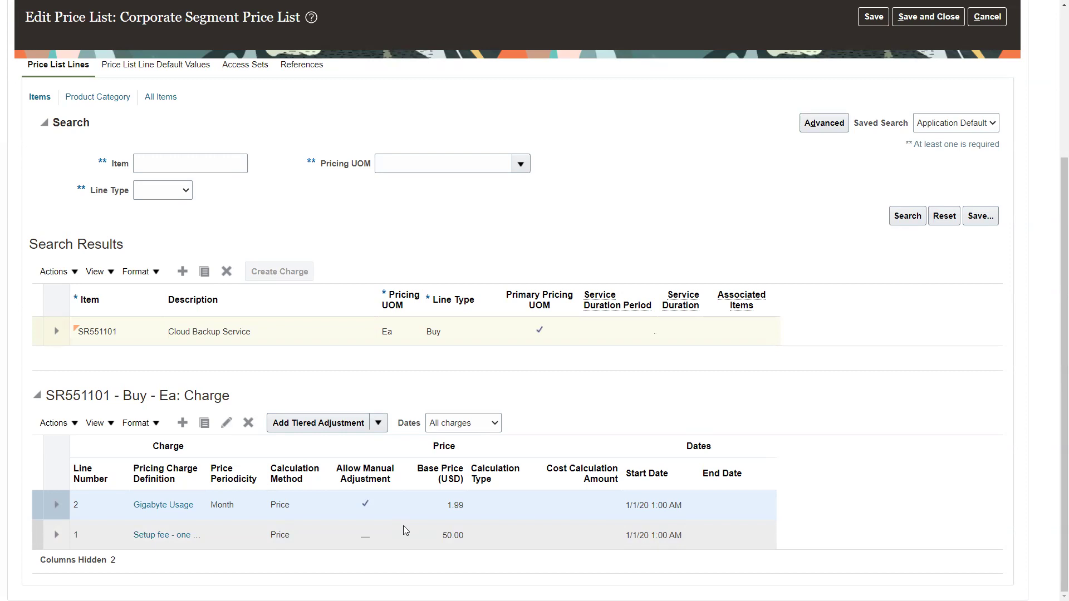
Start a third charge with the Monthly Charge definition, Month periodicity and Price calculation
left_click(184, 423)
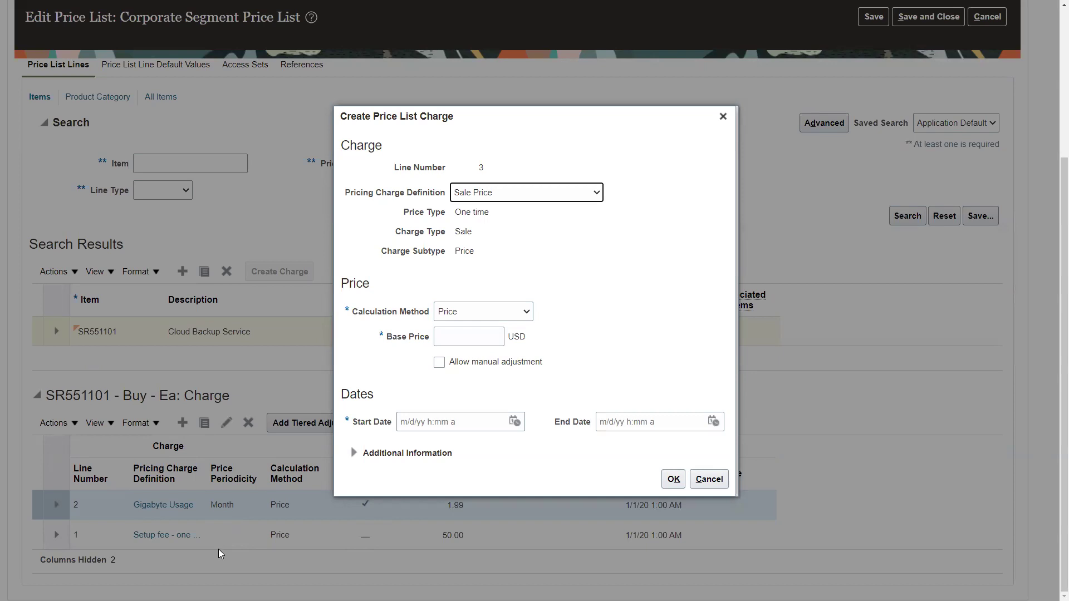
left_click(495, 195)
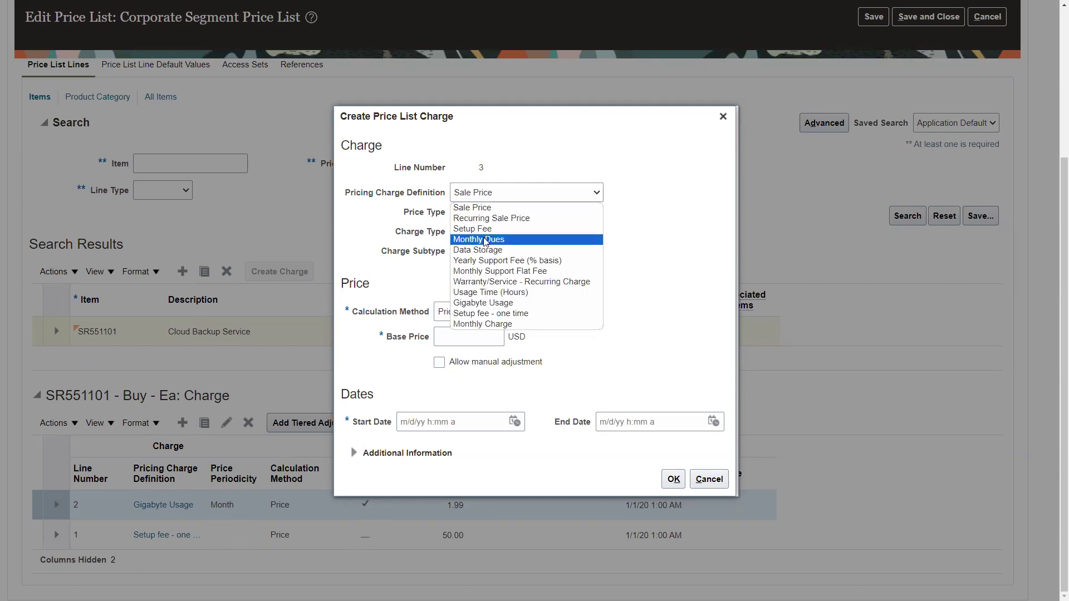
left_click(483, 323)
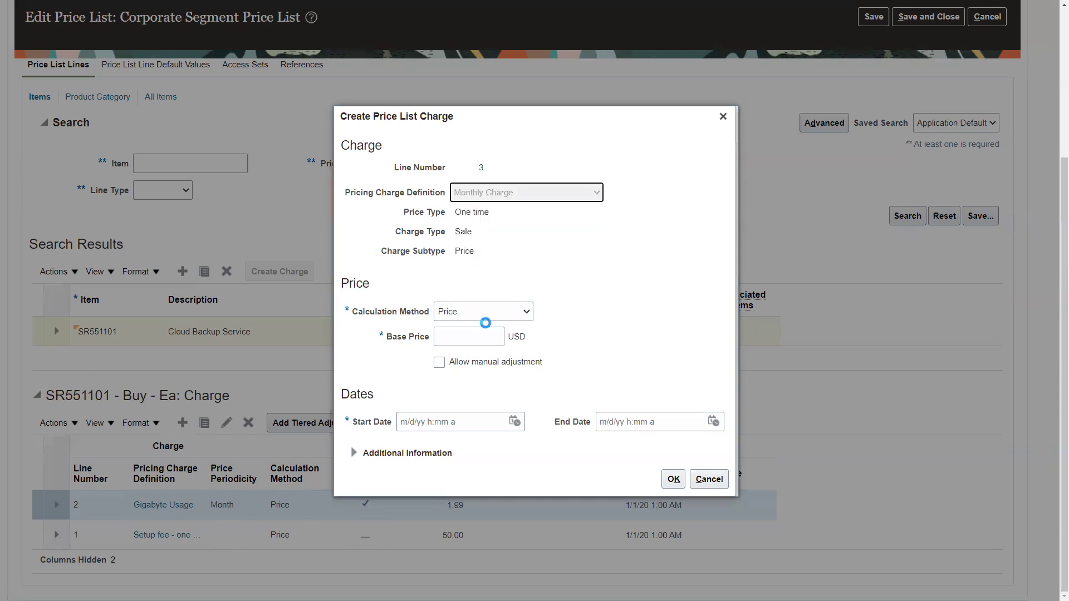
left_click(731, 173)
left_click(718, 199)
left_click(515, 311)
left_click(518, 313)
Give it base price 29.95, allow manual adjustment, start 1/1/20 1:00 AM, and confirm
left_click(459, 334)
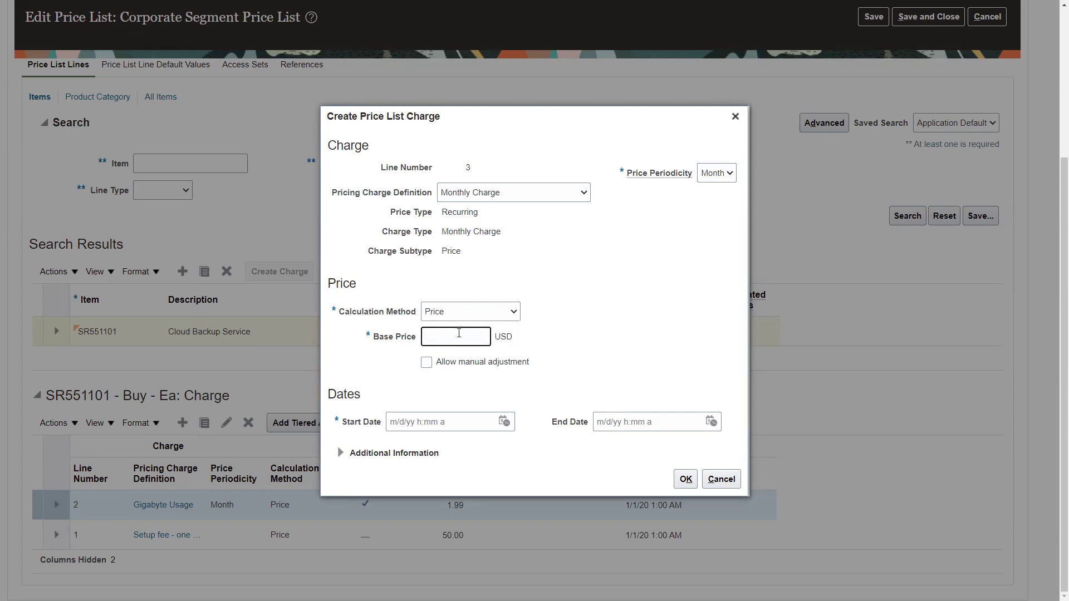
type("29.95")
key("Tab")
left_click(426, 362)
left_click(415, 426)
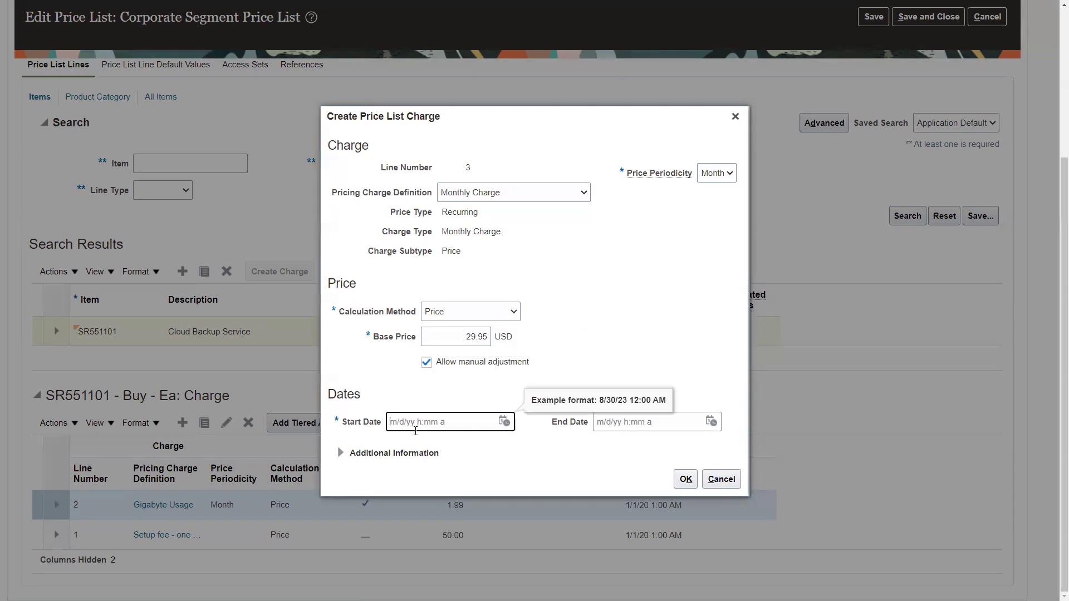
type("1/1/20 1:00 AM")
key("Tab")
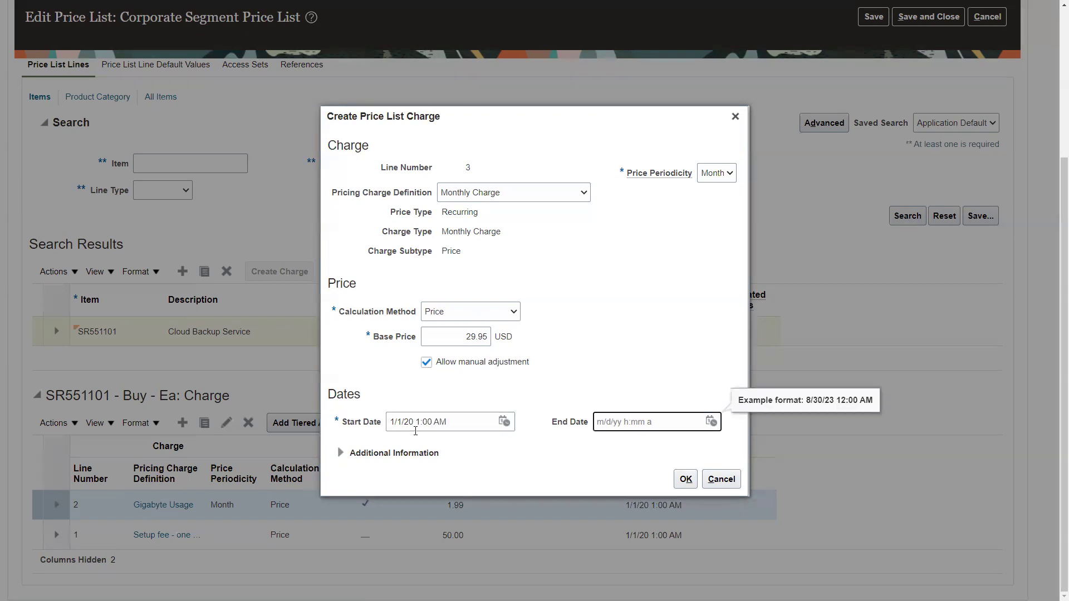
left_click(686, 480)
scroll(565, 401, "down", 1)
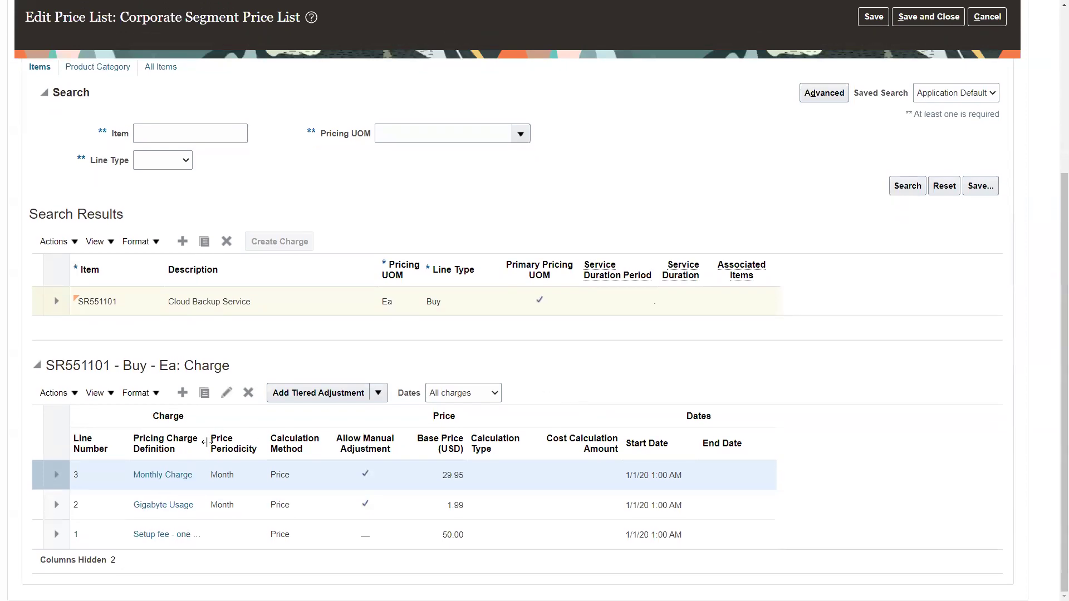
Widen the Pricing Charge Definition column, then save and close the Corporate Segment Price List
left_click_drag(207, 442, 240, 446)
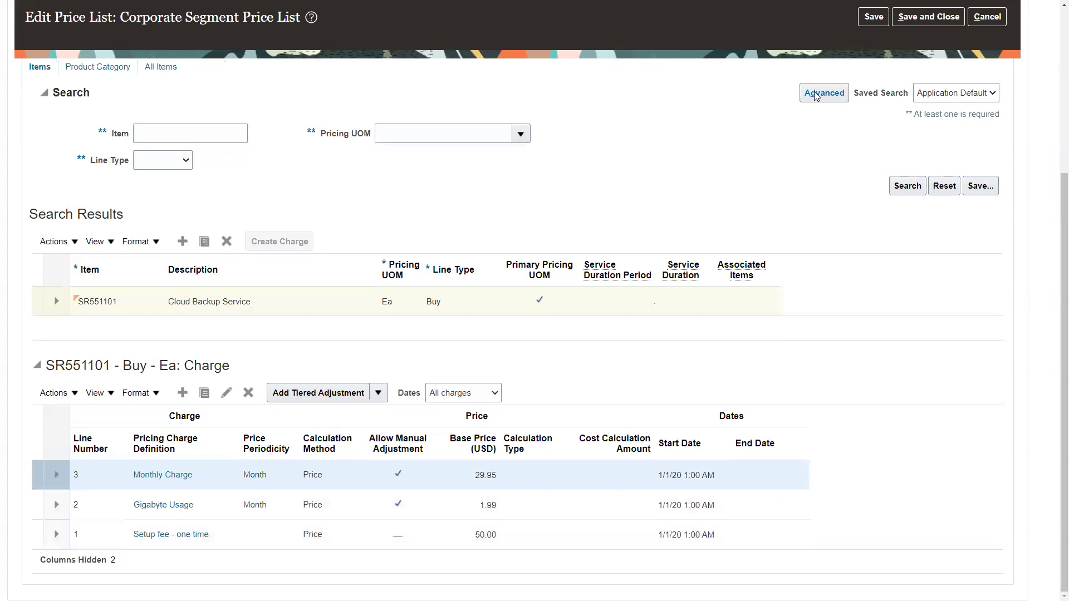
scroll(823, 75, "up", 2)
left_click(913, 18)
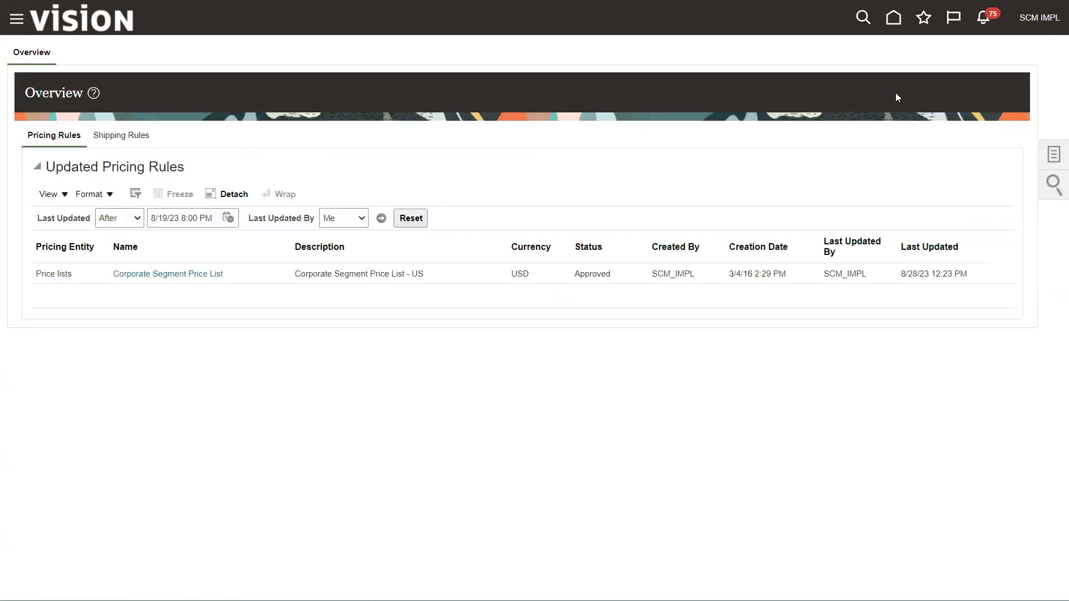